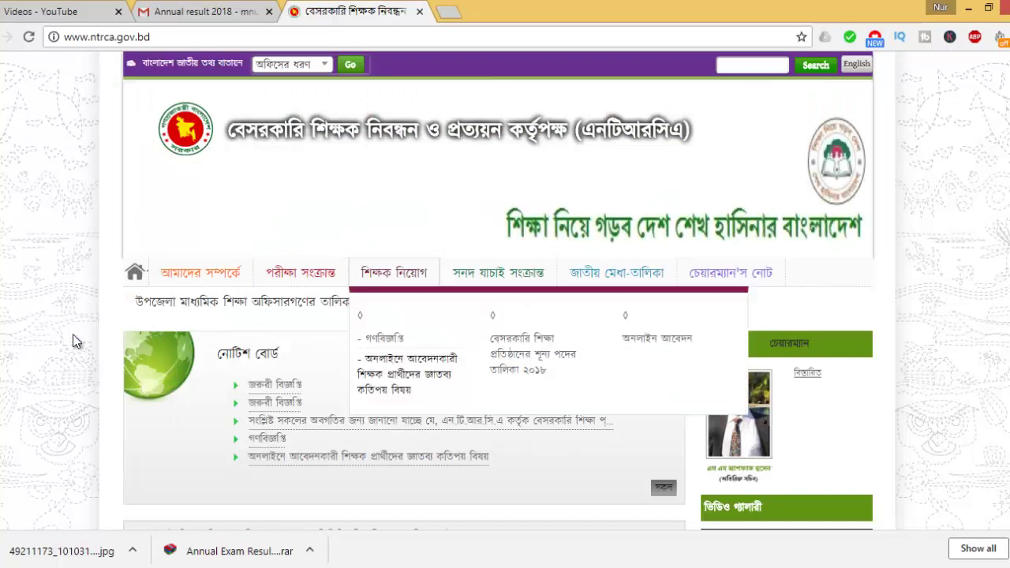
Step: Open ngi.teletalk.com.bd in a new browser tab after looking over the NTRCA home page
scroll(76, 339, down, 5)
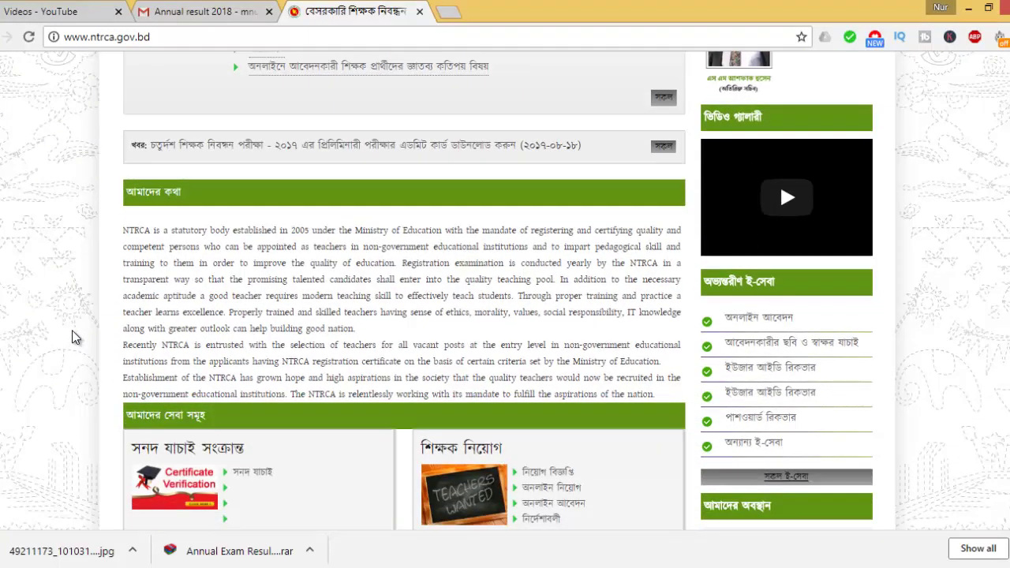
scroll(73, 336, down, 3)
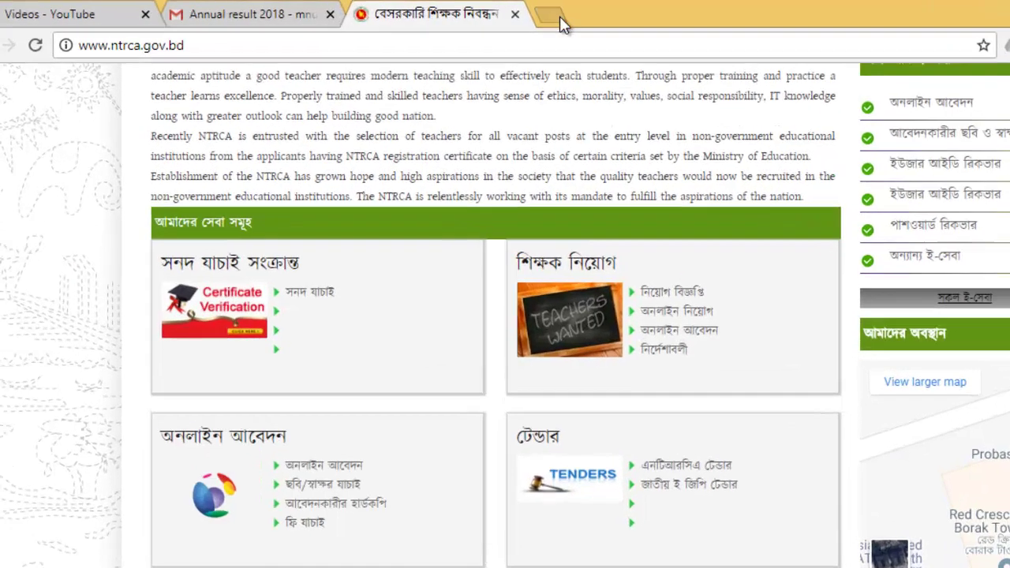
click(447, 11)
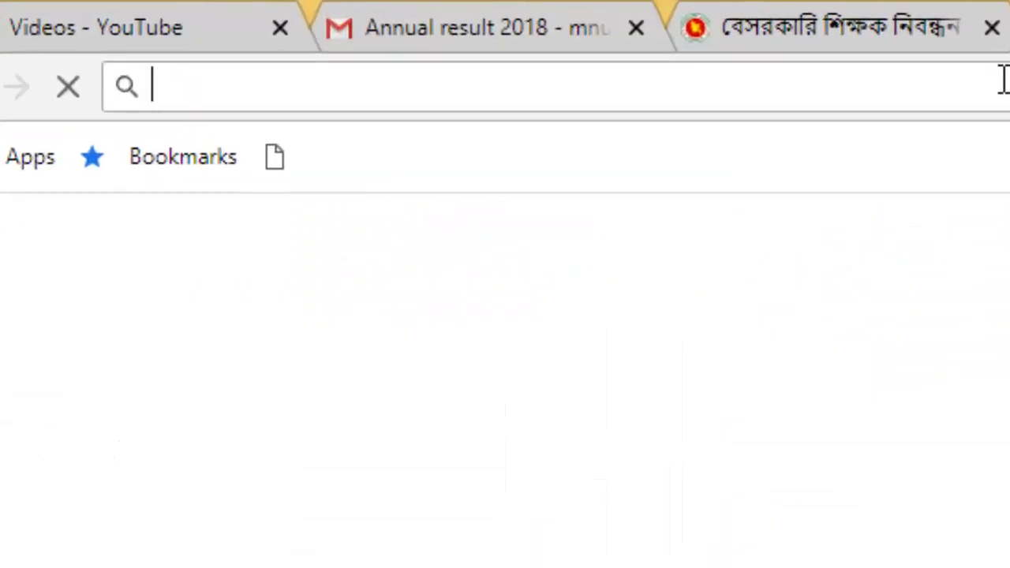
text(ngi.teletalk.com.bd)
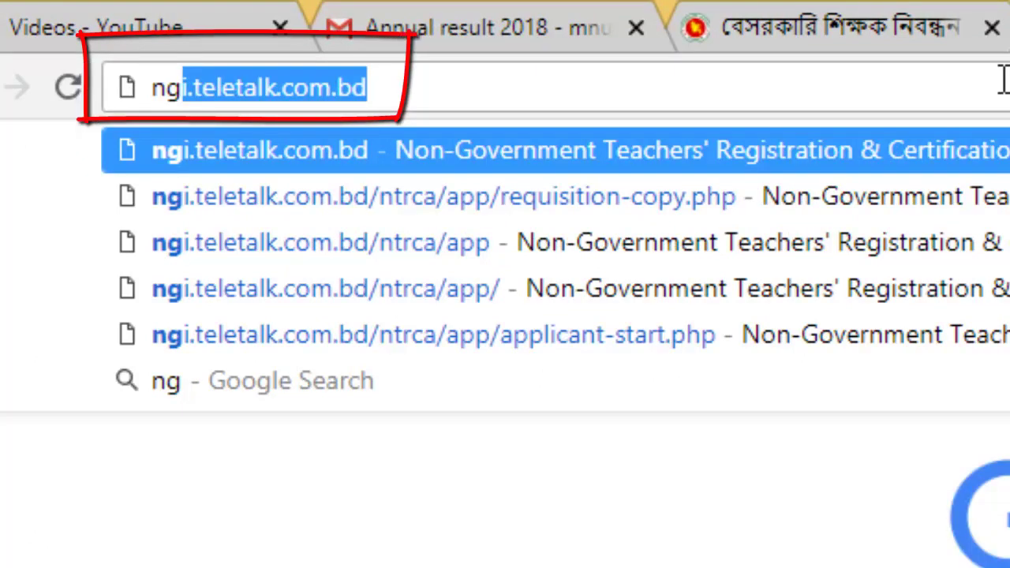
key(Return)
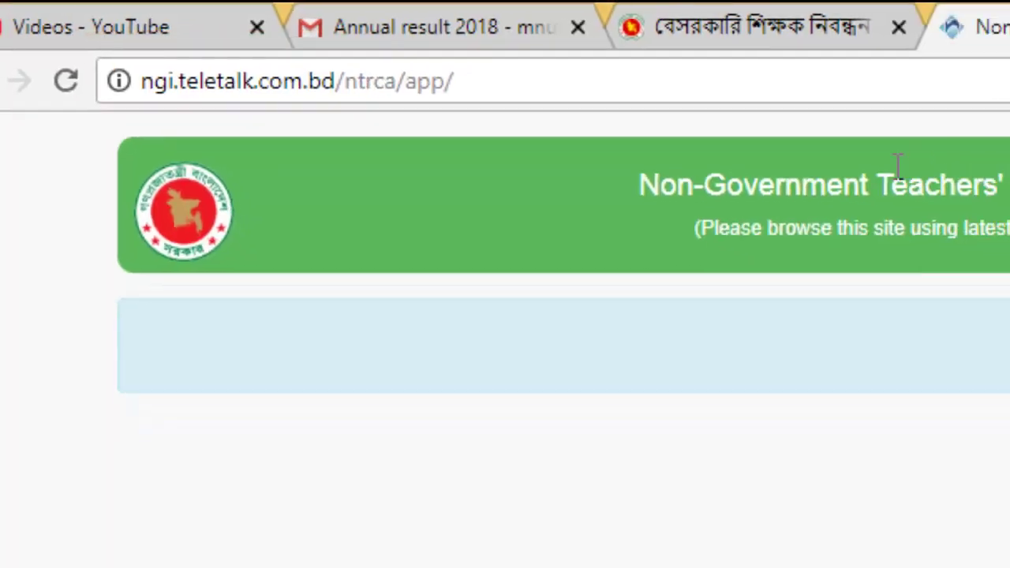
Step: Open the Vacant Posts page for the 2018-12-19 public circular
scroll(898, 166, down, 5)
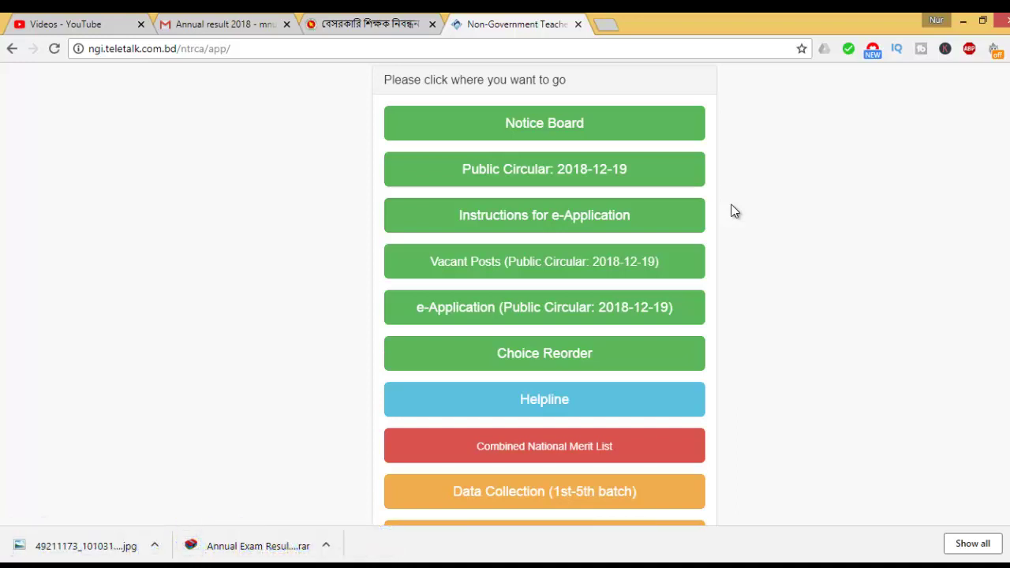
scroll(734, 211, down, 1)
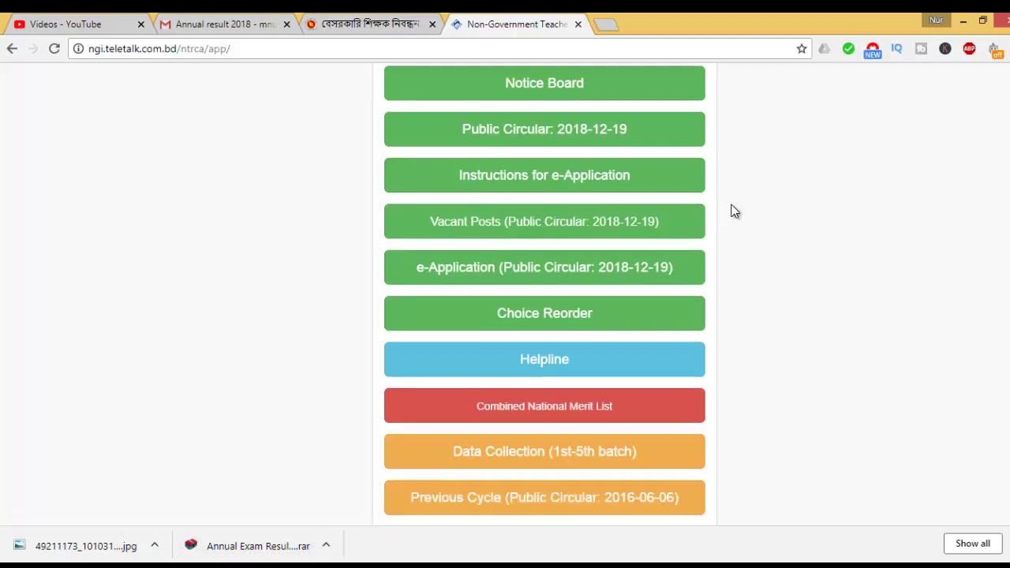
scroll(732, 208, up, 1)
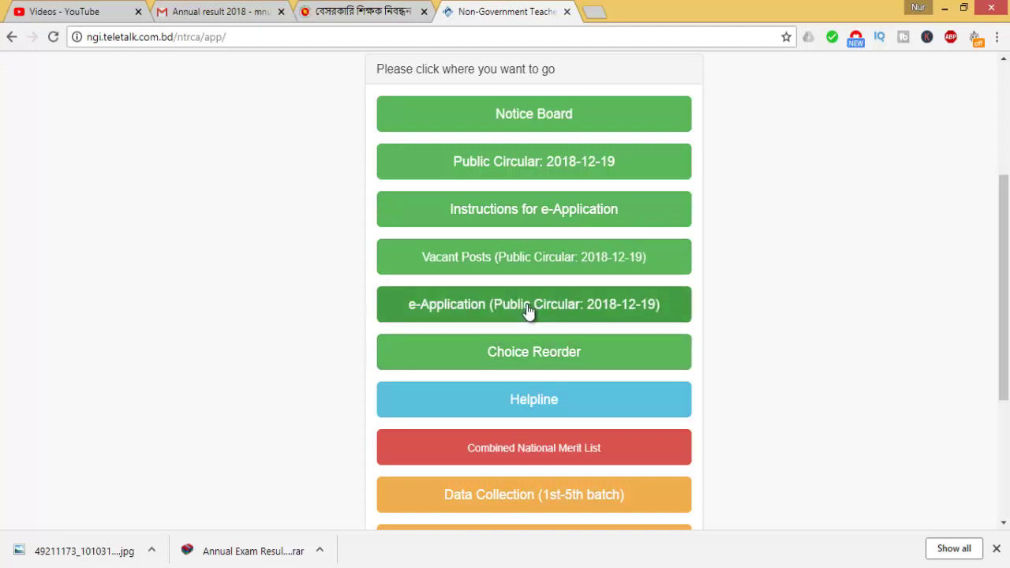
right_click(485, 305)
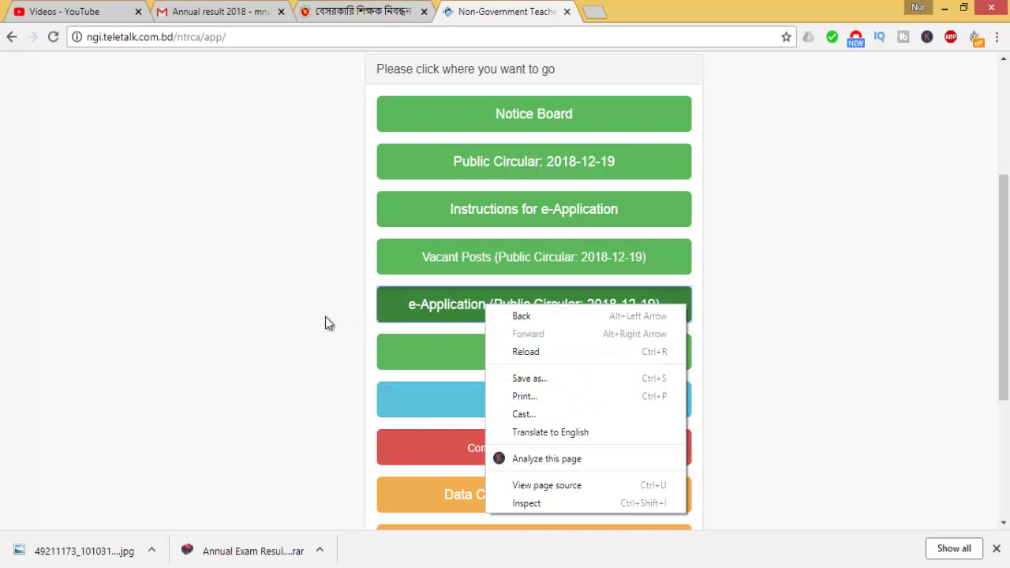
click(762, 234)
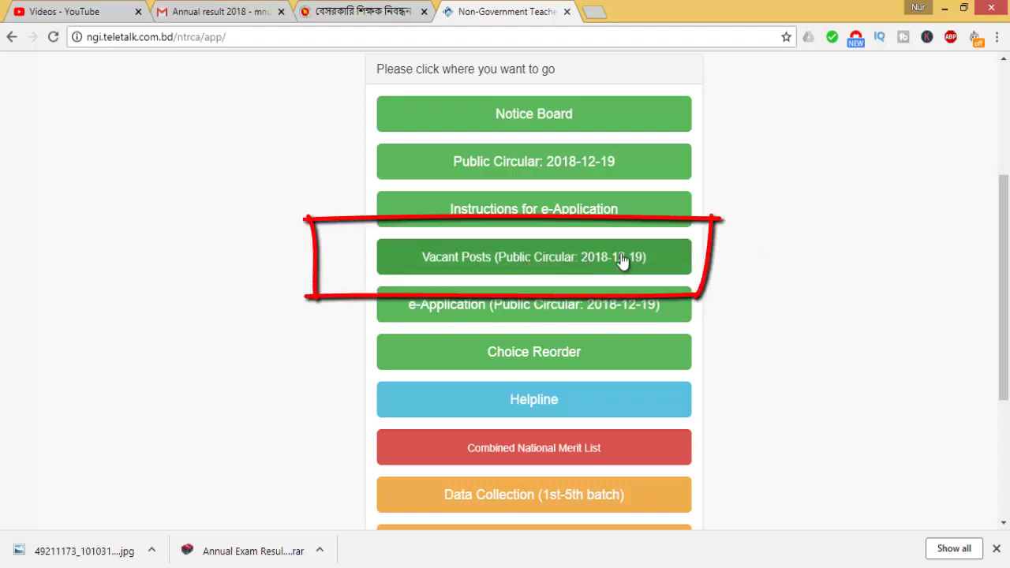
right_click(519, 258)
click(476, 260)
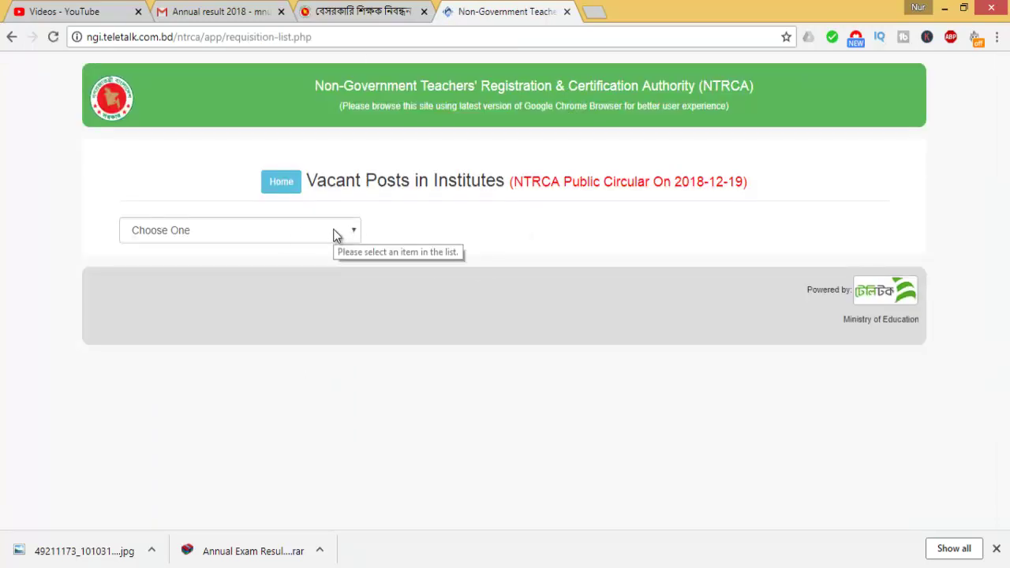
Step: List the vacant posts for Institutes of Districts in RAJSHAHI division, CHAPAI NAWABGANJ district, and place the cursor in the list's search field
click(333, 233)
click(235, 262)
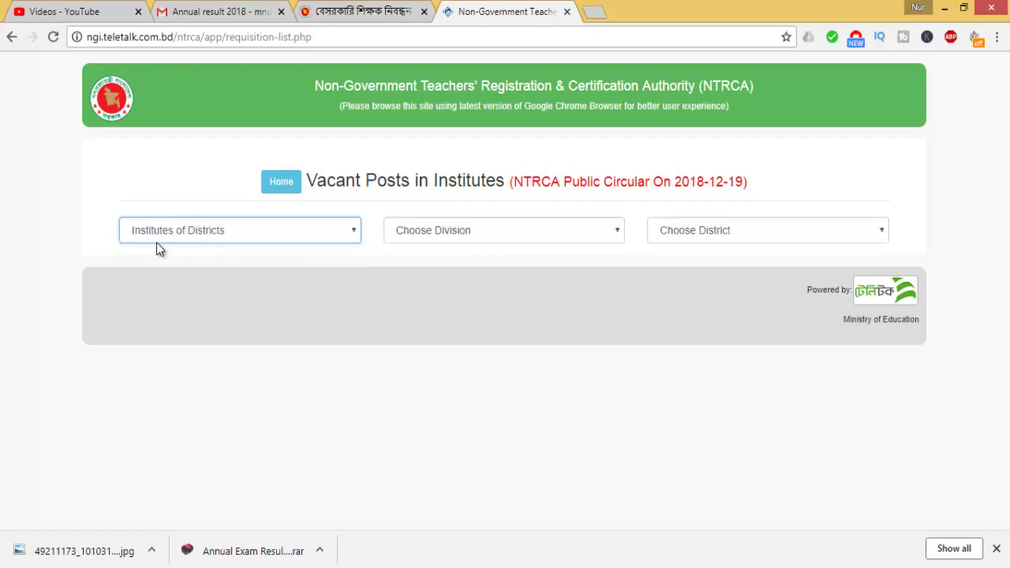
click(465, 233)
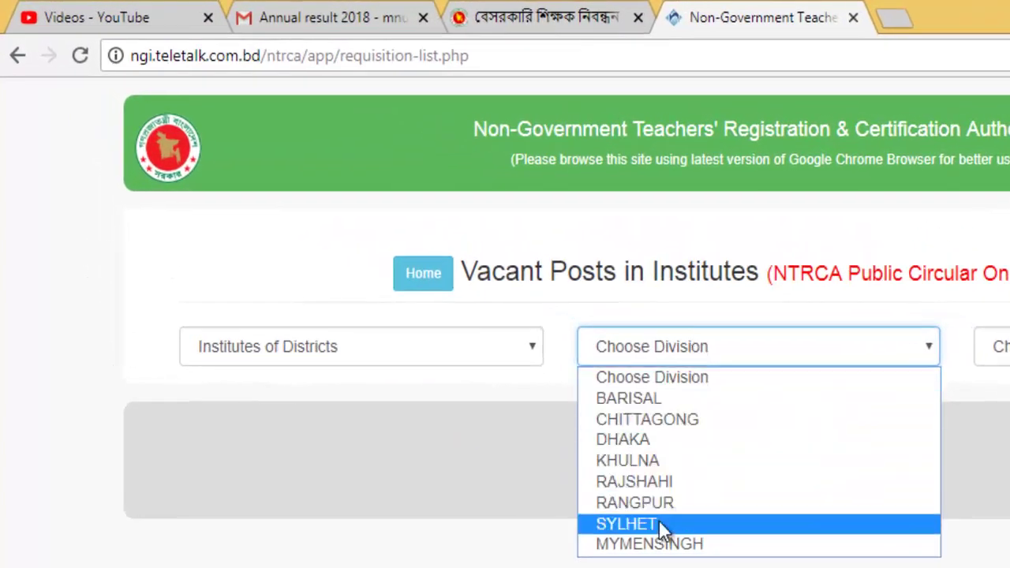
click(669, 480)
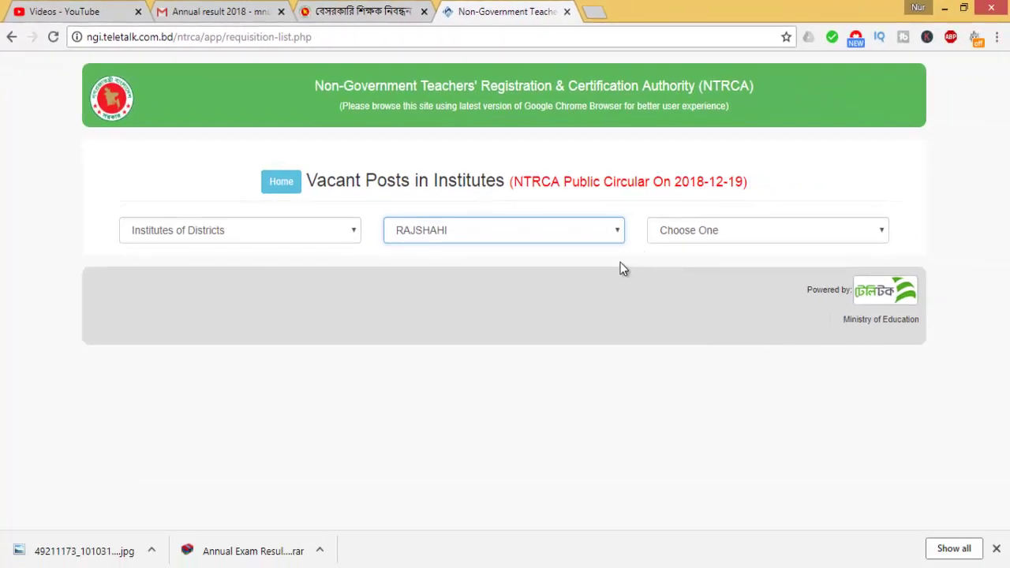
click(709, 230)
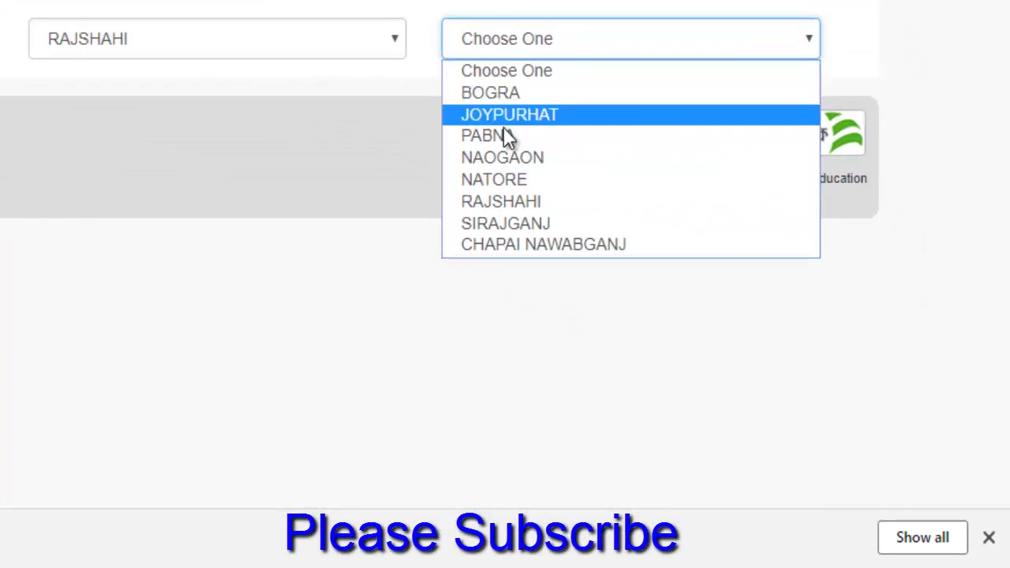
click(538, 248)
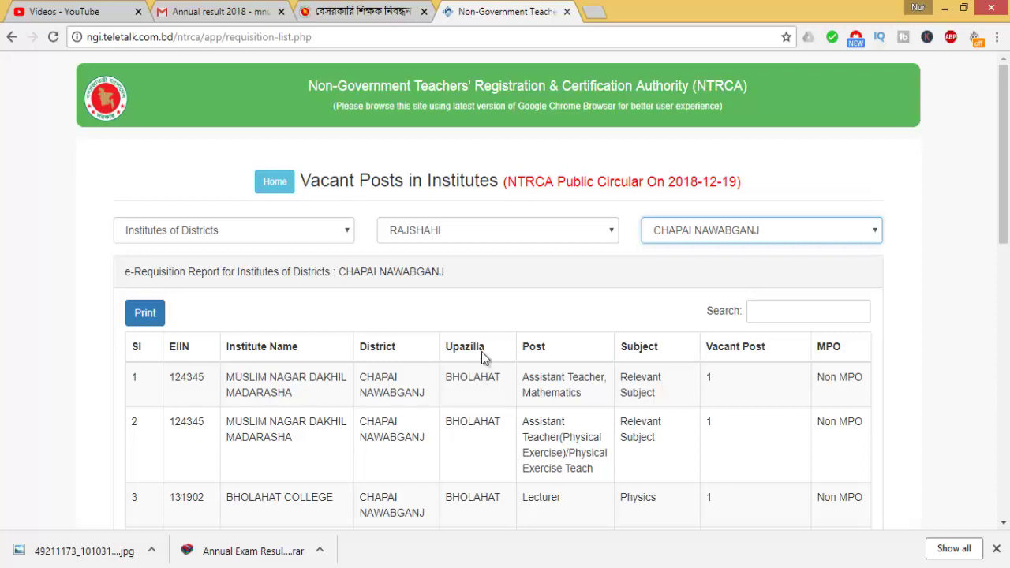
scroll(434, 377, down, 2)
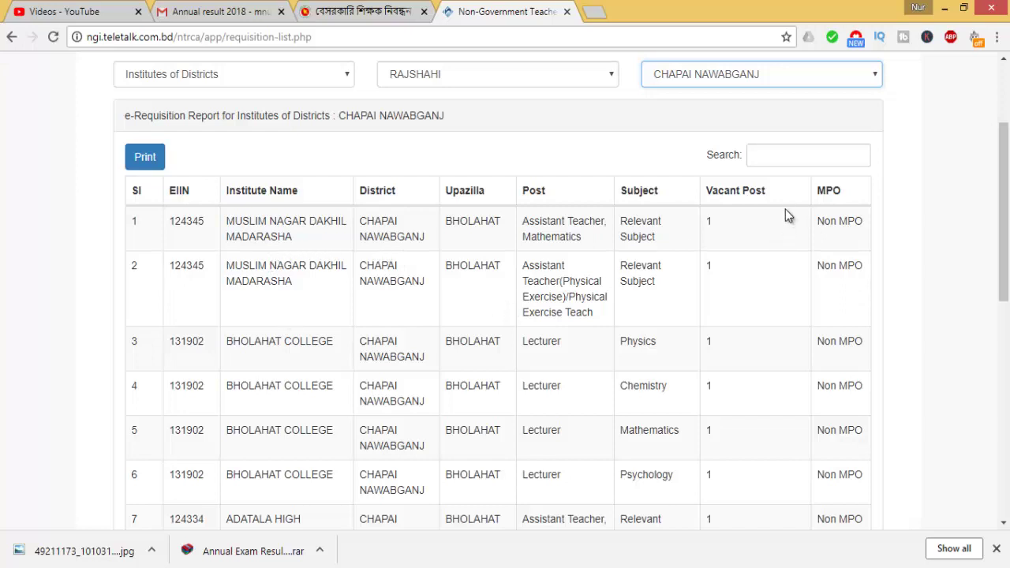
click(758, 156)
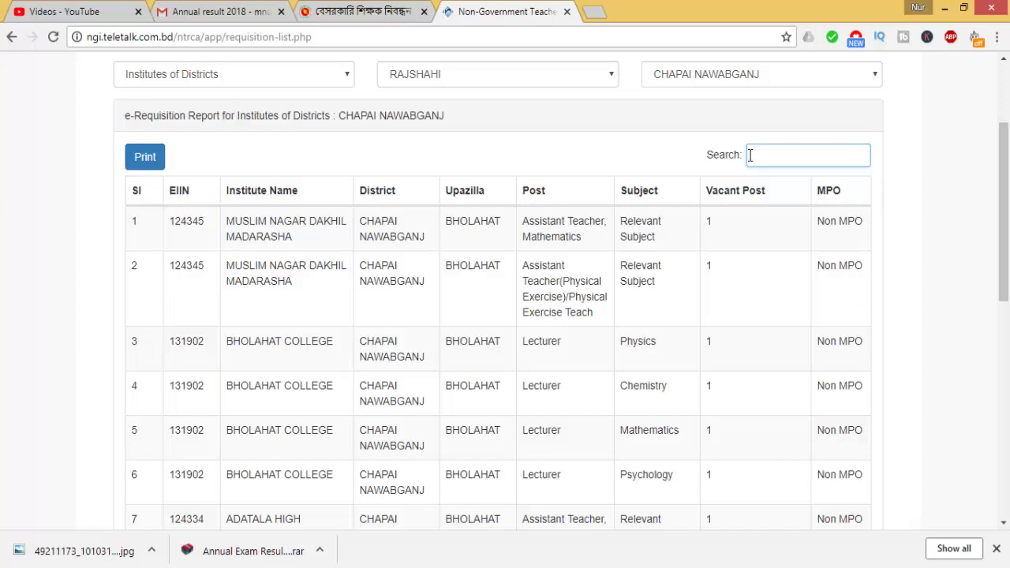
Step: Open moedu.gov.bd in a new tab and go on to the Secondary and Higher Education Division site
click(594, 11)
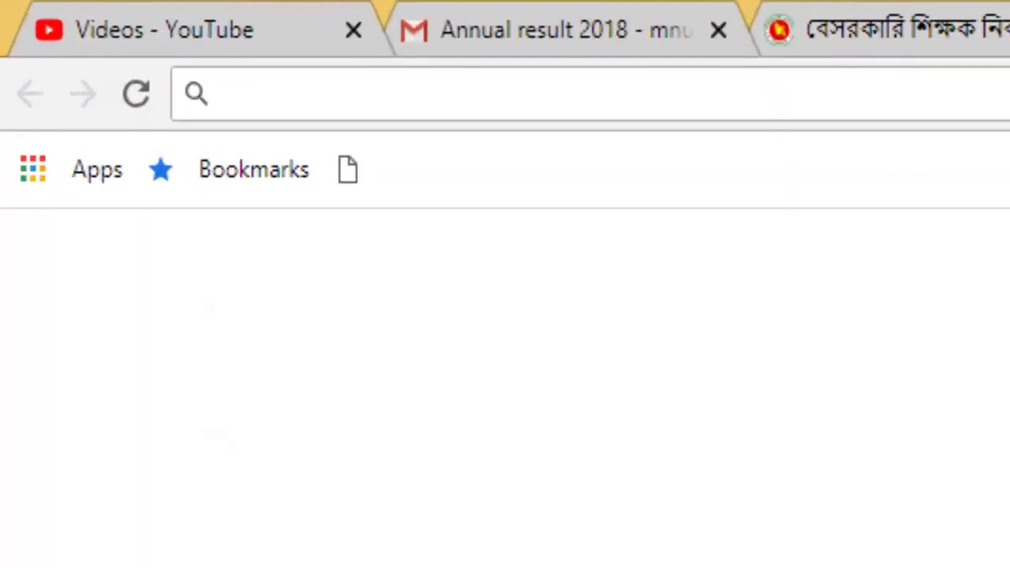
text(moedu.gov.bd)
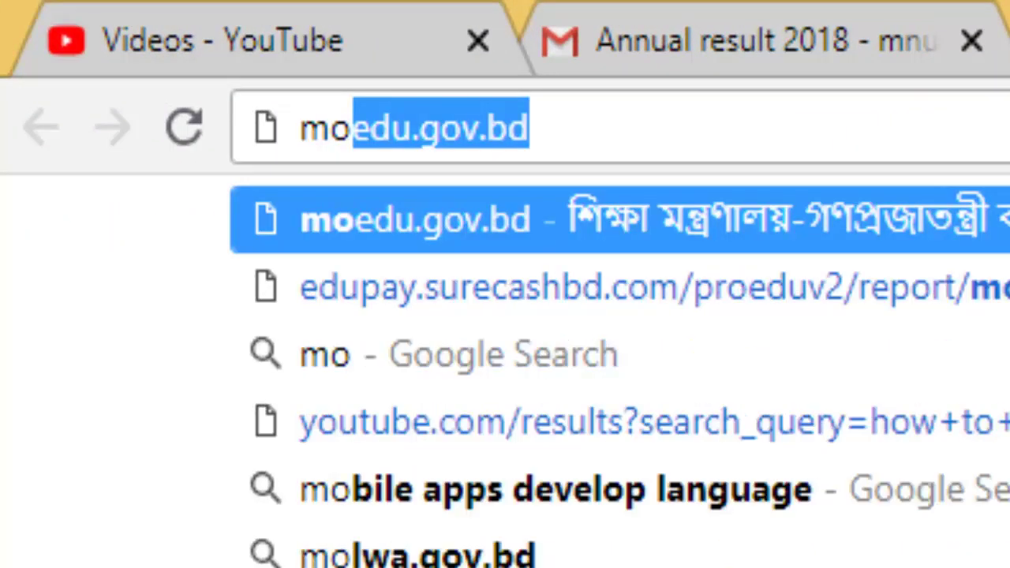
key(Return)
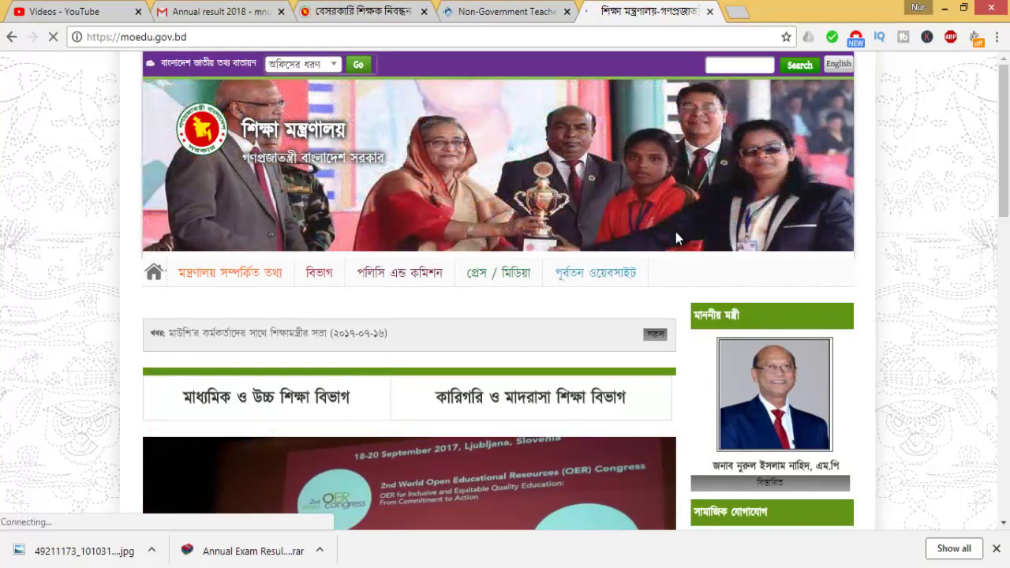
scroll(671, 237, down, 5)
scroll(662, 241, down, 5)
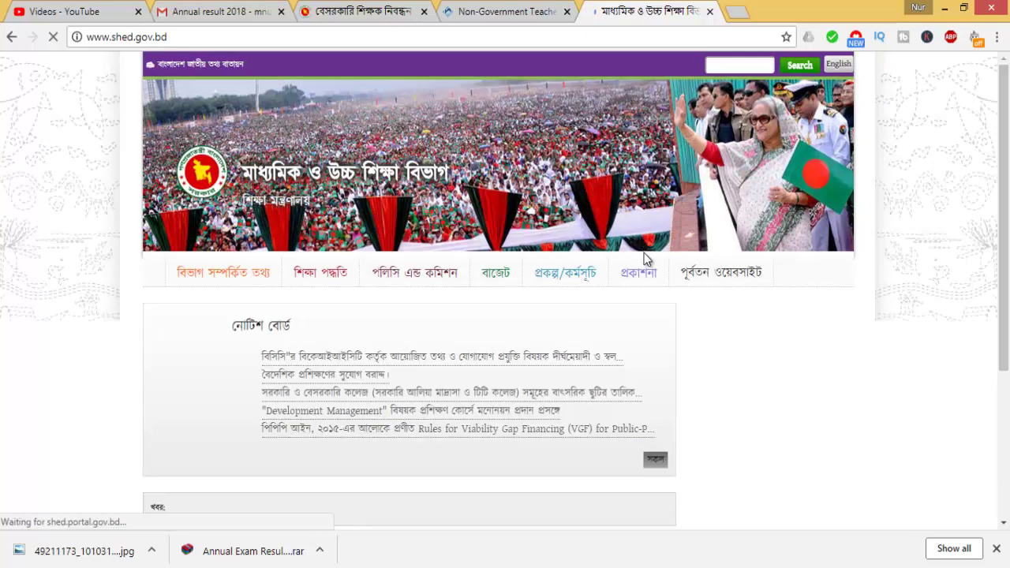
Step: Download the মাধ্যমিক বিদ্যালয় (secondary school) list from the educational institutions section and open high school.xls in Excel
scroll(625, 281, down, 4)
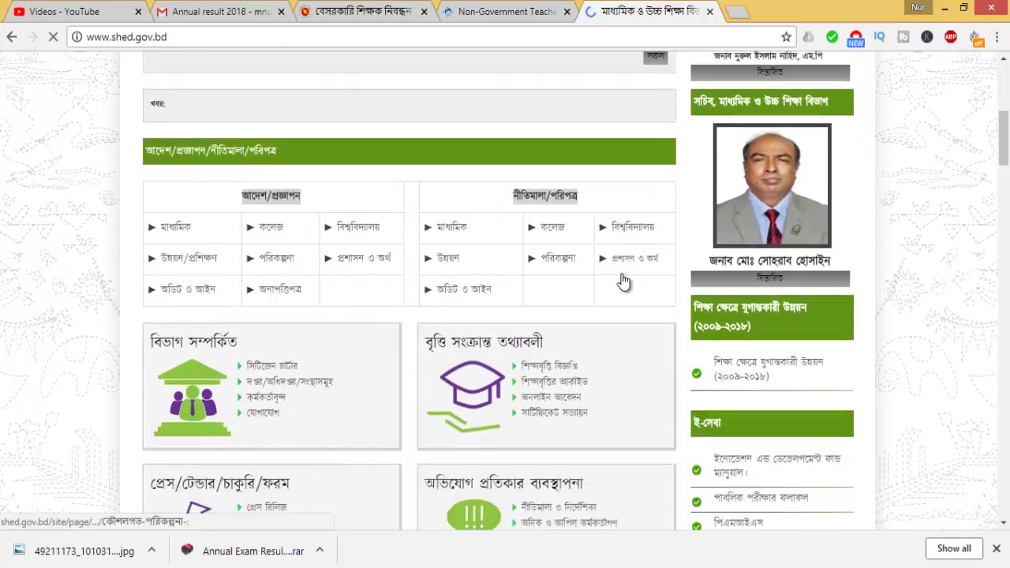
scroll(624, 281, down, 3)
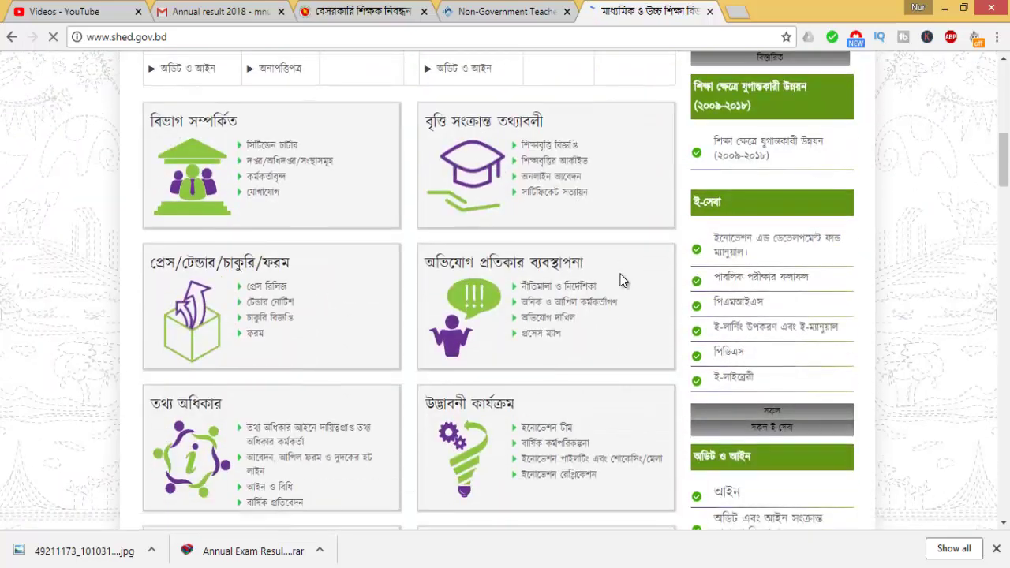
scroll(618, 278, down, 6)
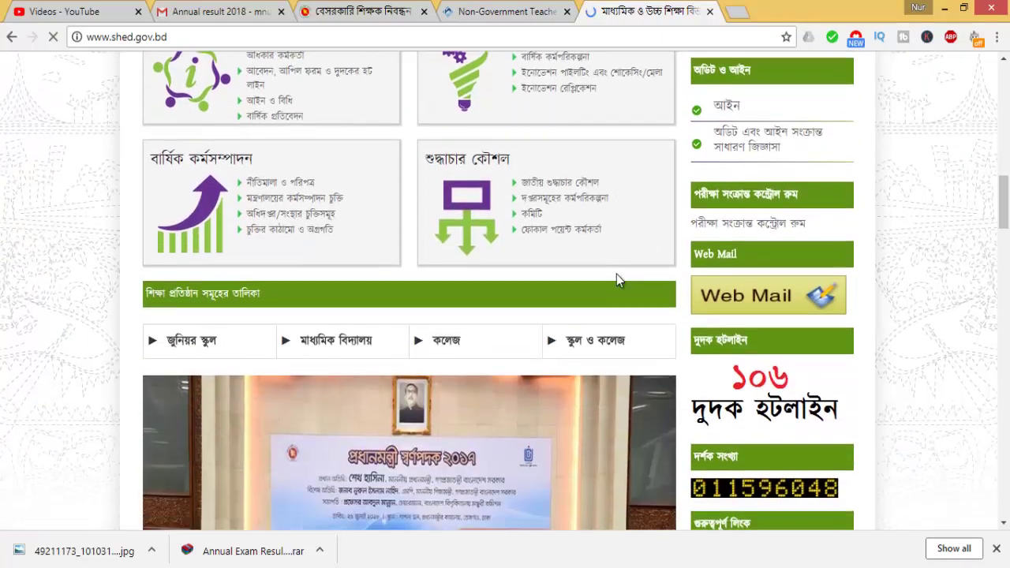
scroll(264, 273, down, 5)
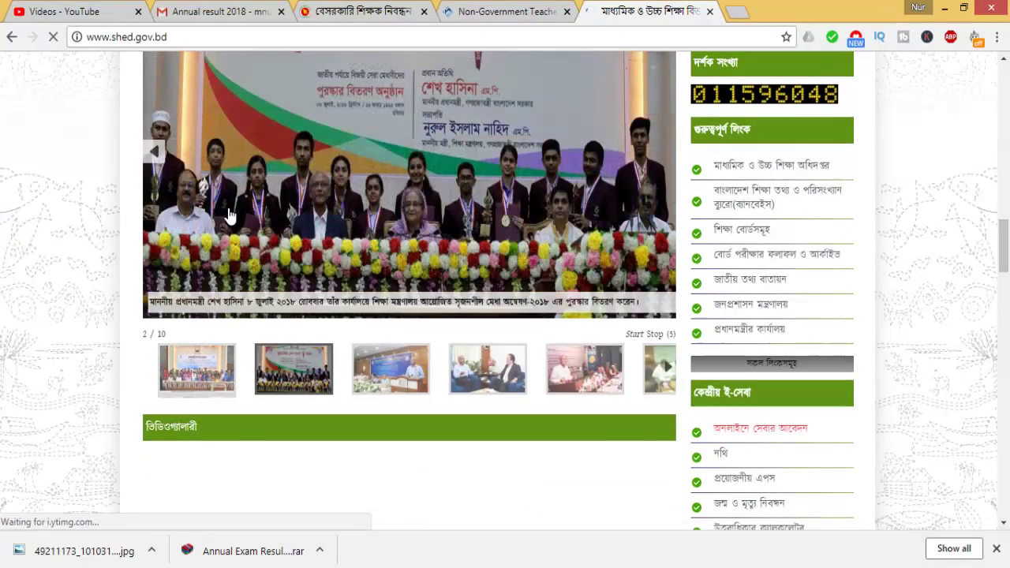
scroll(226, 215, up, 5)
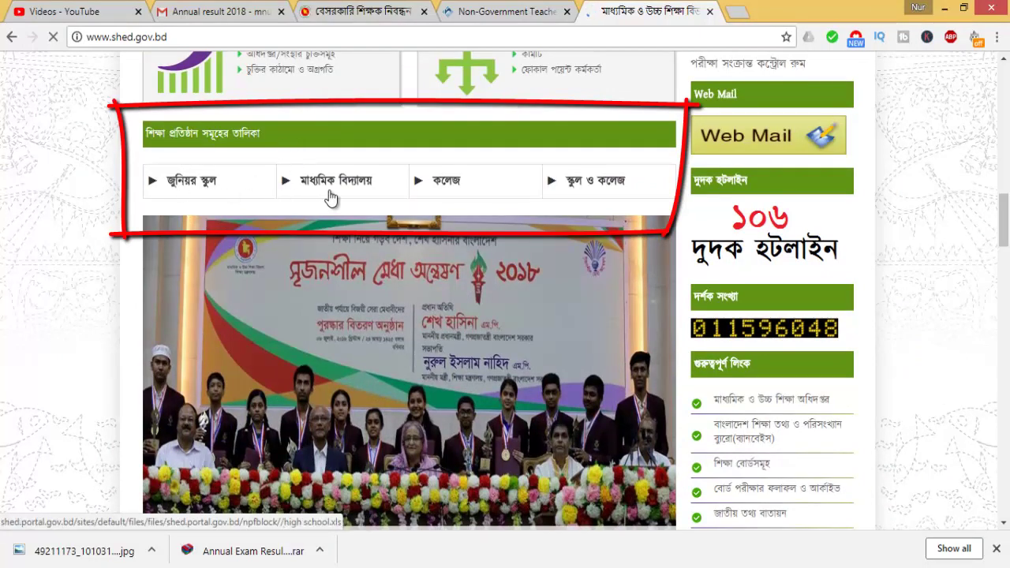
drag(354, 194, 465, 189)
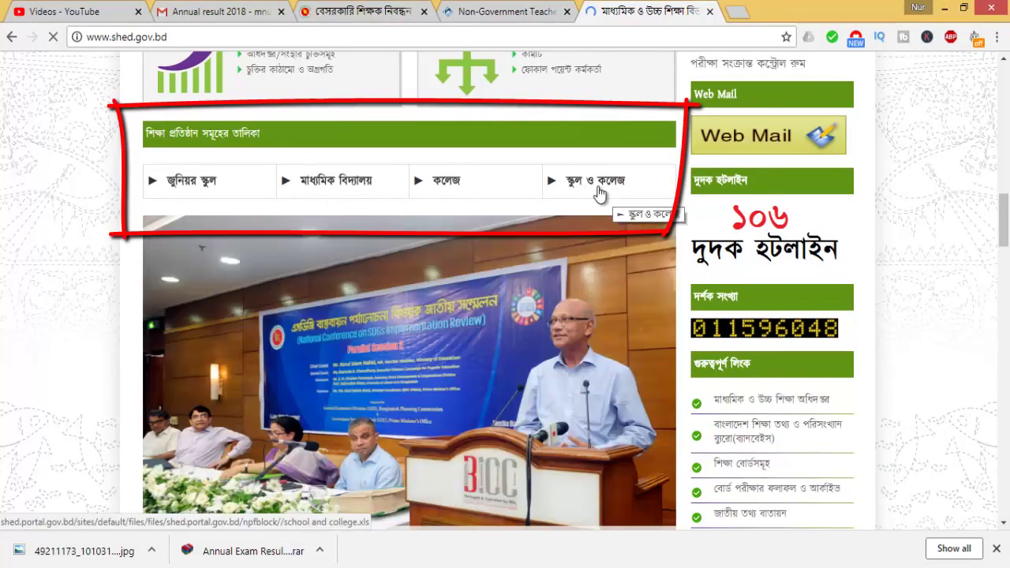
click(320, 189)
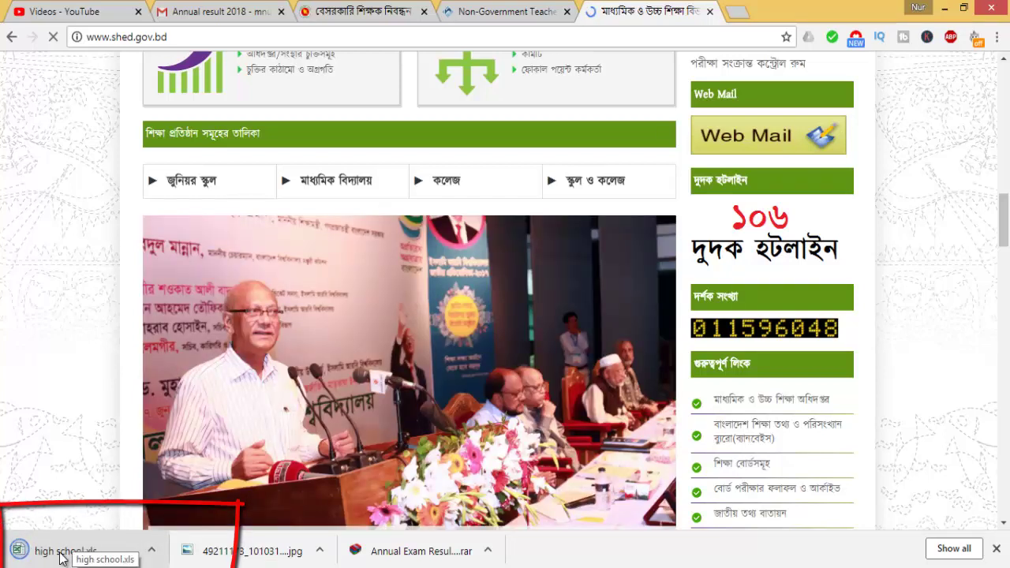
click(56, 553)
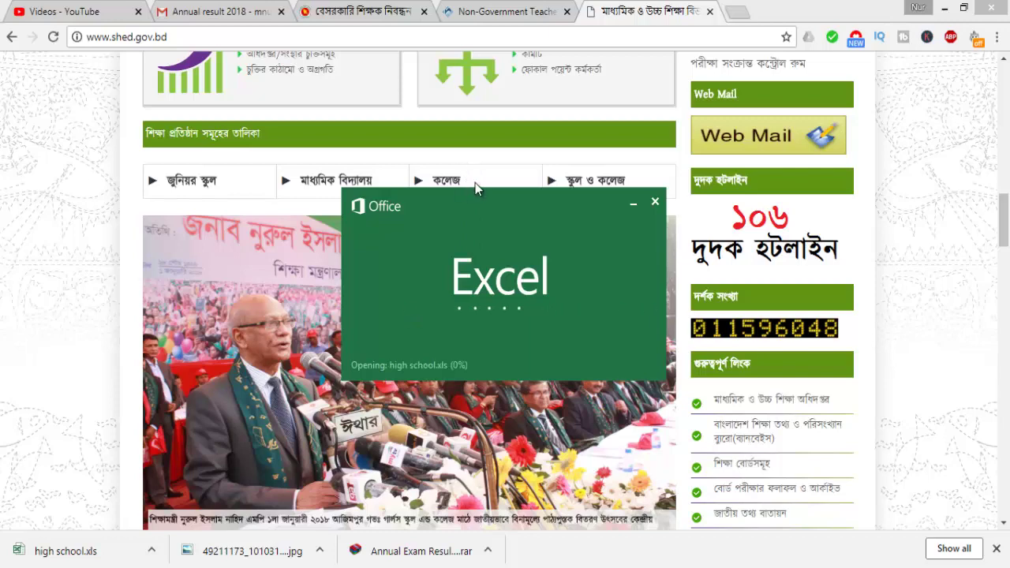
Step: Return to the vacant posts report for CHAPAI NAWABGANJ and search it for 12
click(484, 12)
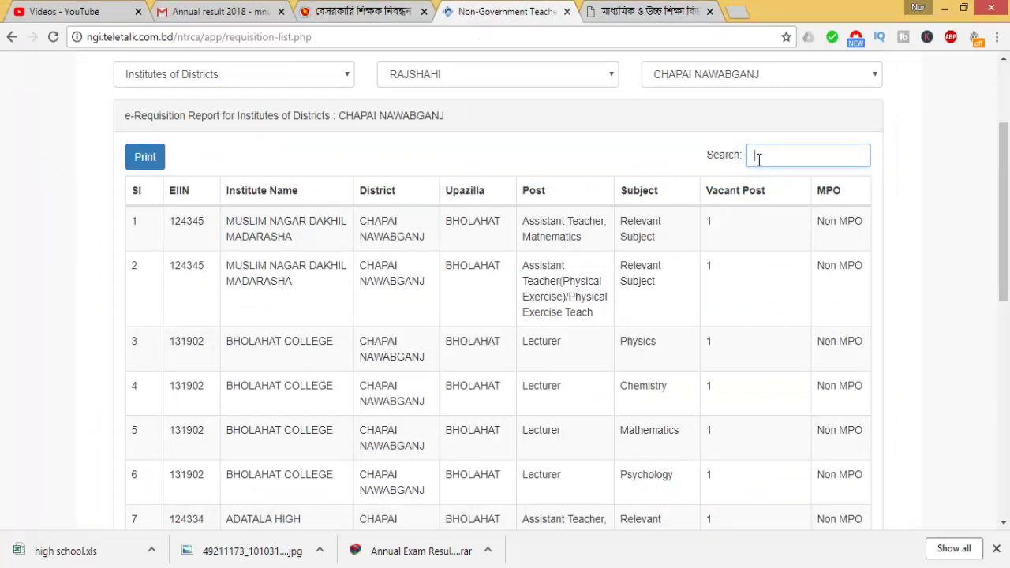
text(12)
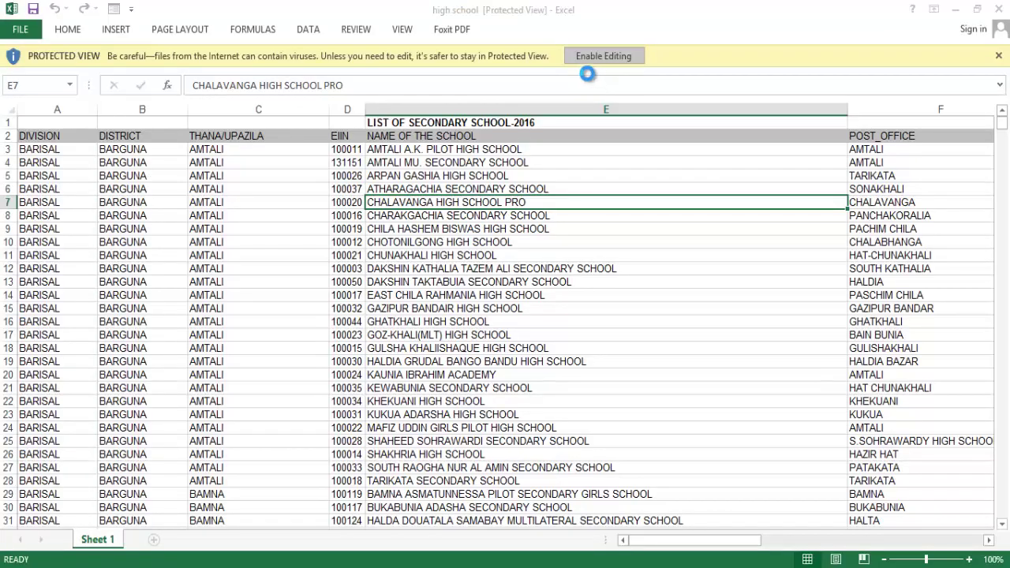
Step: Enable editing in high school.xls and look through the secondary schools' districts, upazilas, EIIN numbers and names
click(586, 60)
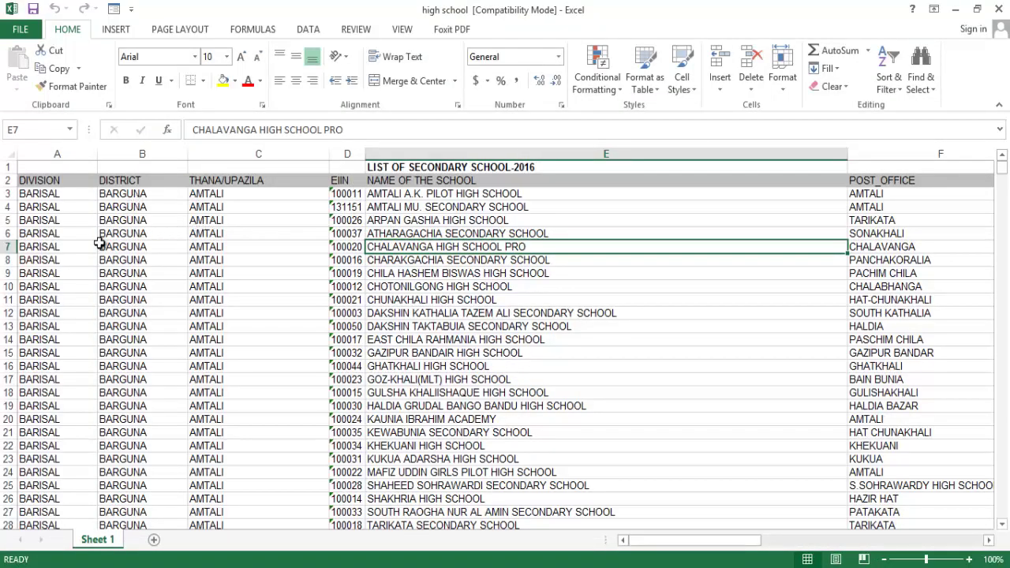
scroll(90, 242, down, 8)
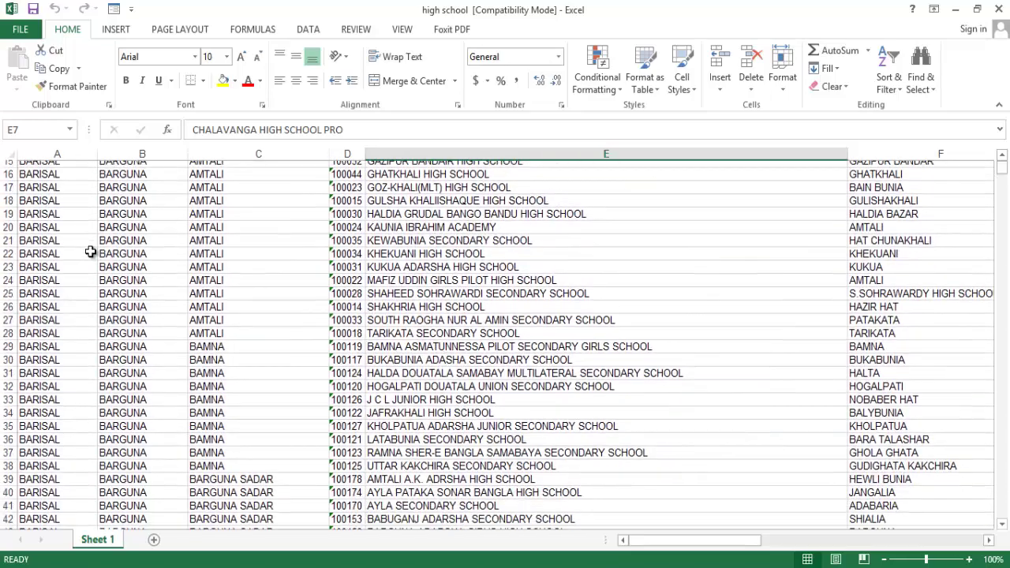
scroll(96, 255, down, 12)
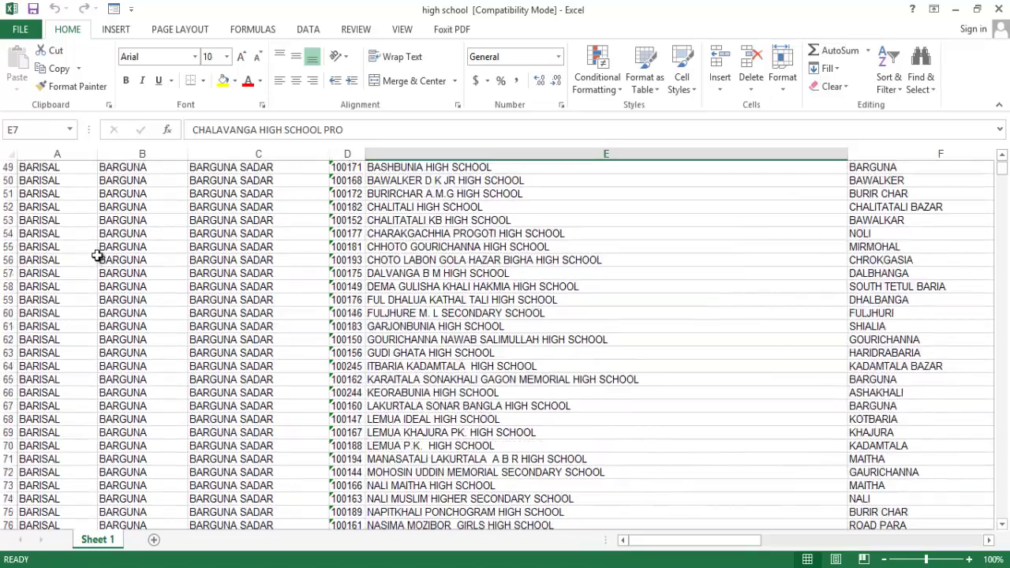
scroll(97, 255, down, 20)
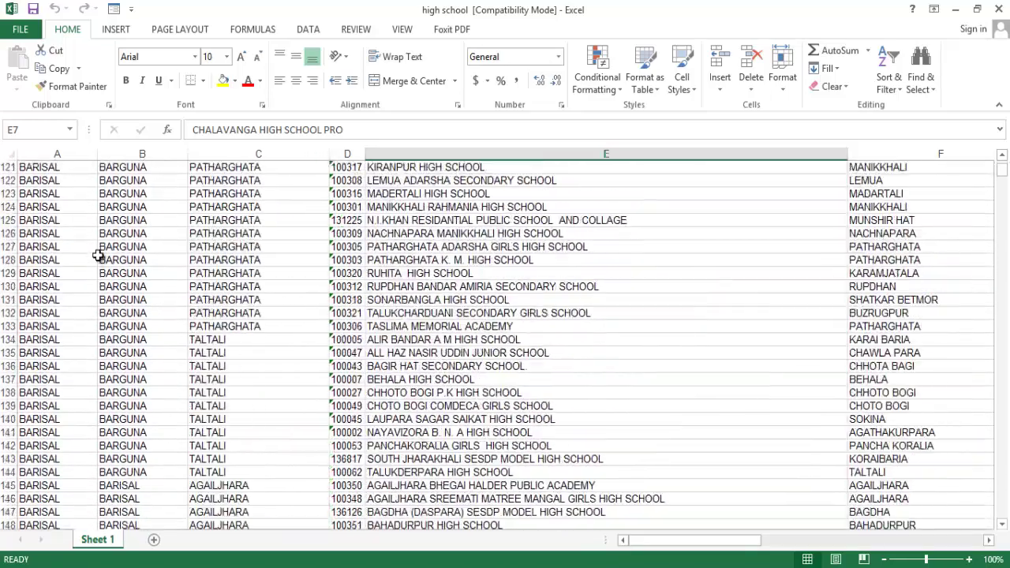
scroll(97, 255, down, 4)
scroll(101, 250, up, 18)
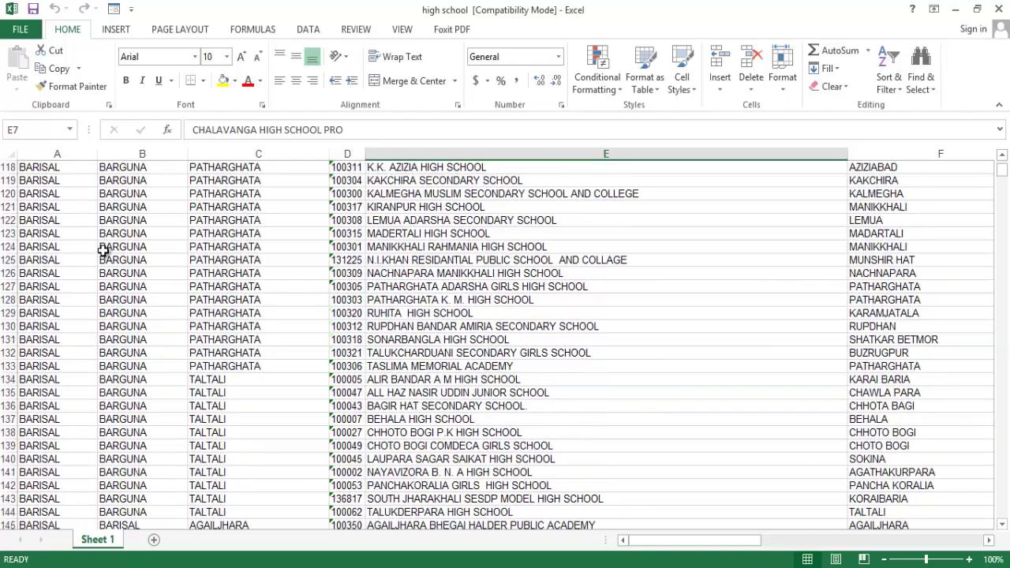
scroll(104, 249, up, 18)
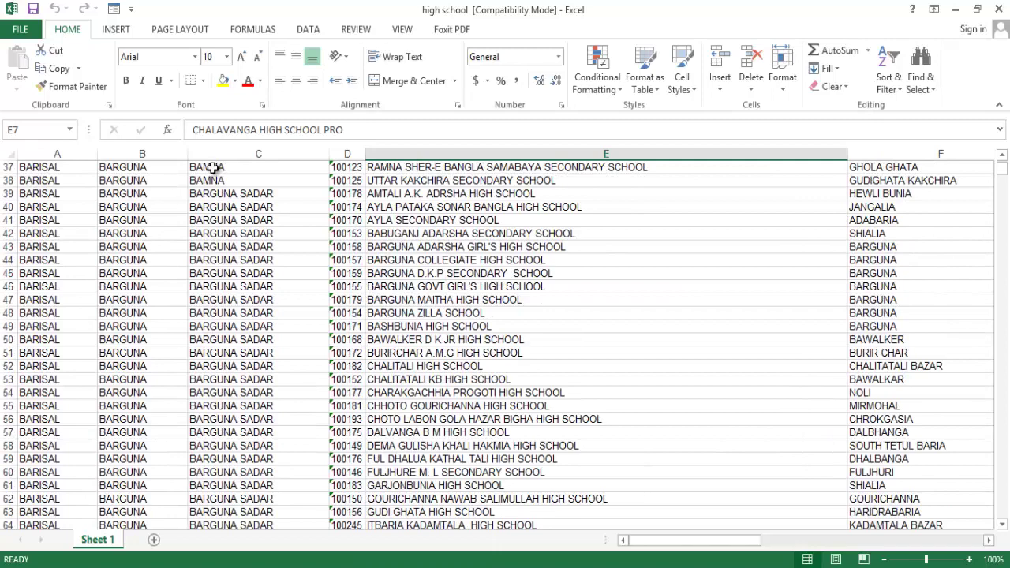
scroll(217, 175, up, 2)
scroll(221, 177, up, 1)
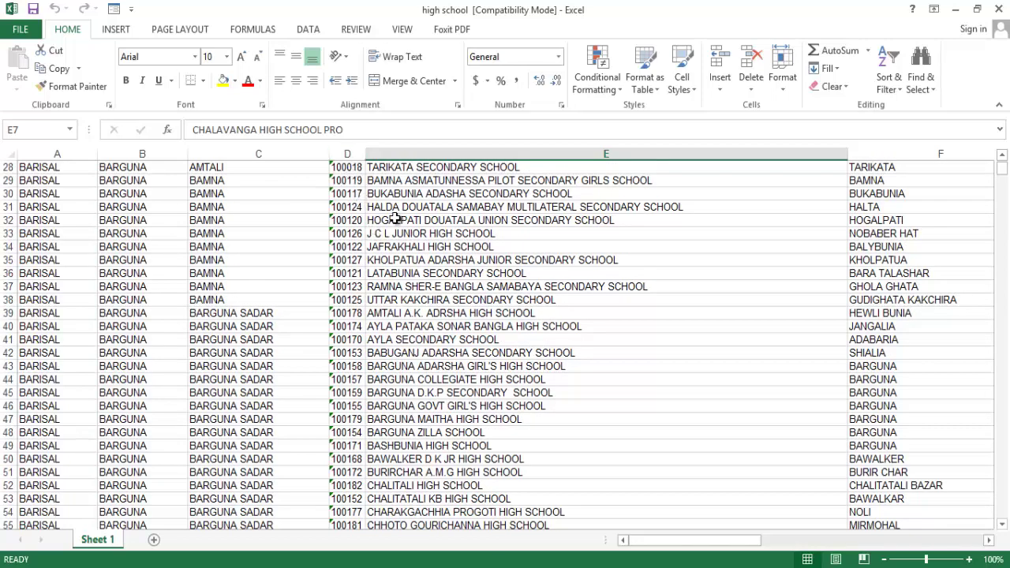
scroll(897, 228, up, 9)
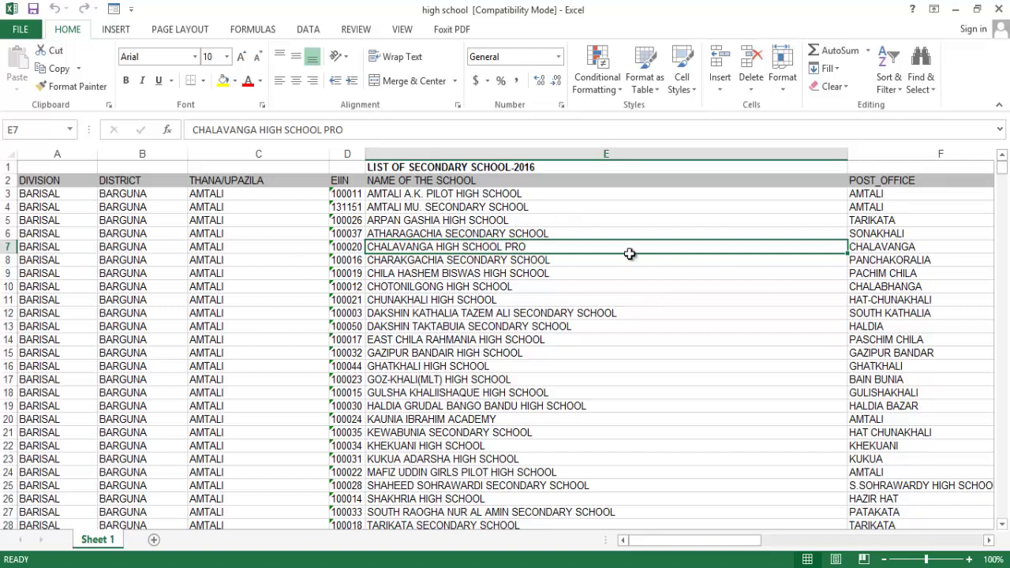
scroll(368, 305, down, 1)
click(289, 303)
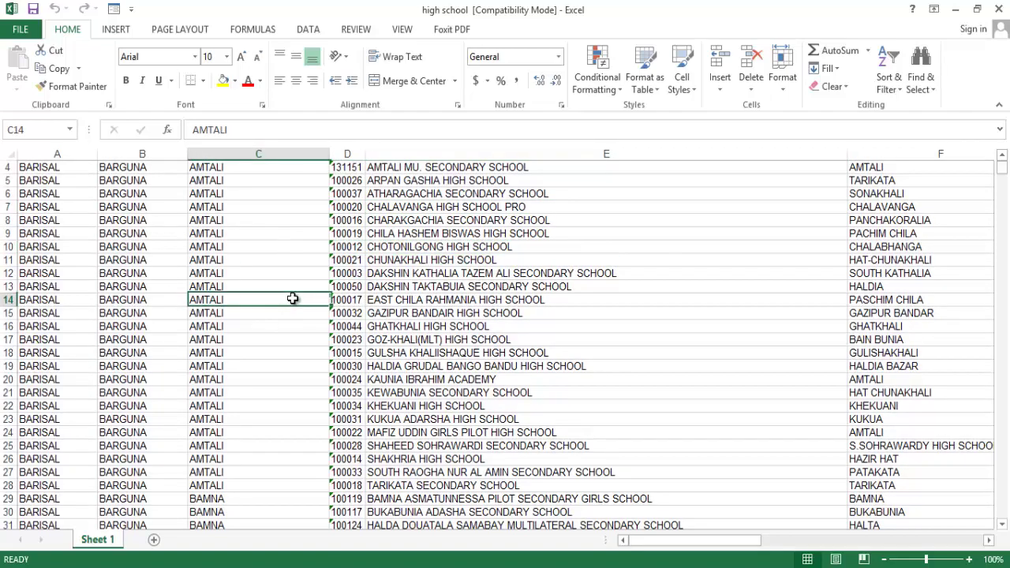
scroll(291, 299, down, 1)
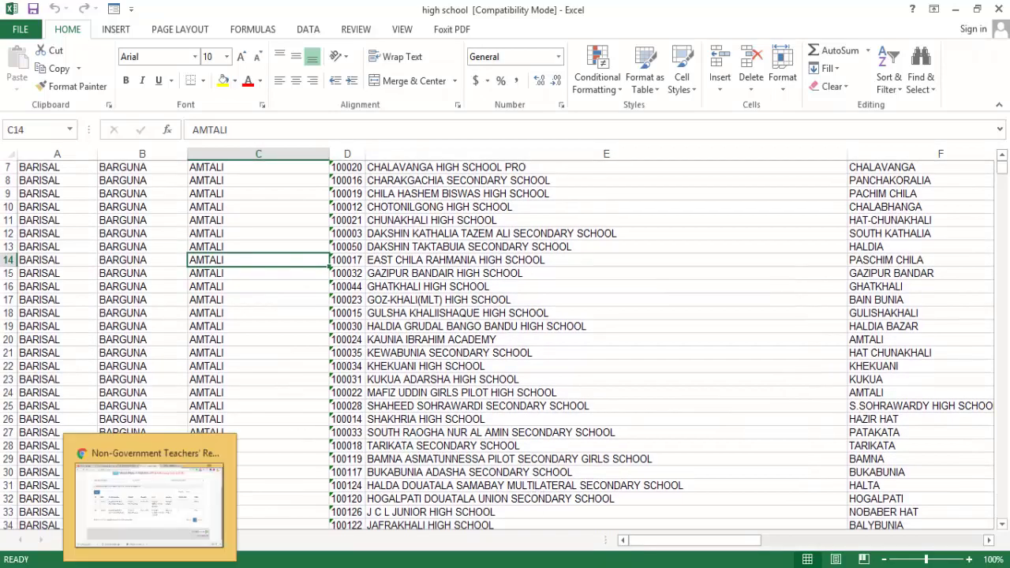
Step: Switch to the browser's shed.gov.bd page and review the শিক্ষা প্রতিষ্ঠান সমূহের তালিকা section with its school and college lists
click(150, 506)
click(639, 11)
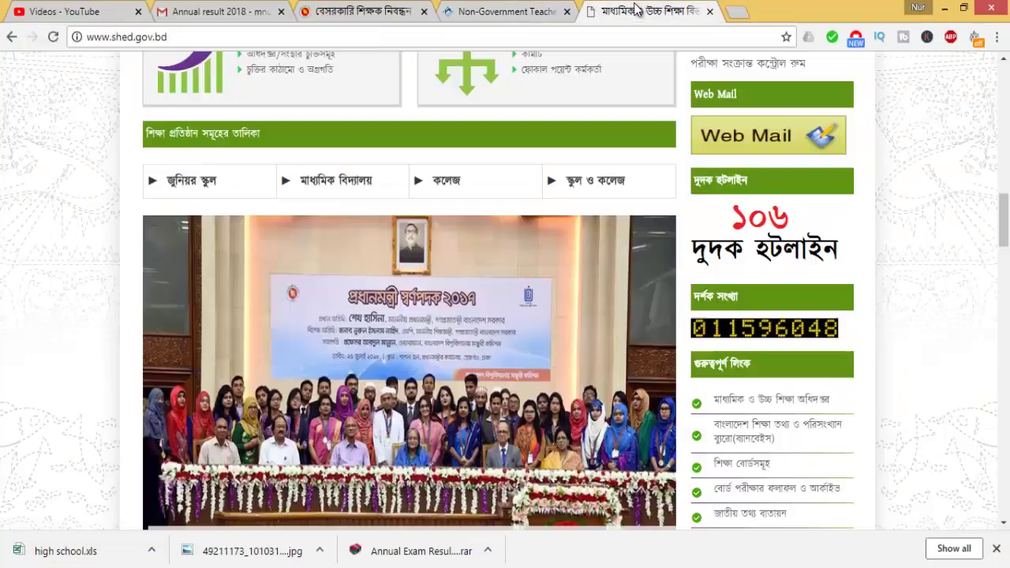
scroll(90, 210, down, 3)
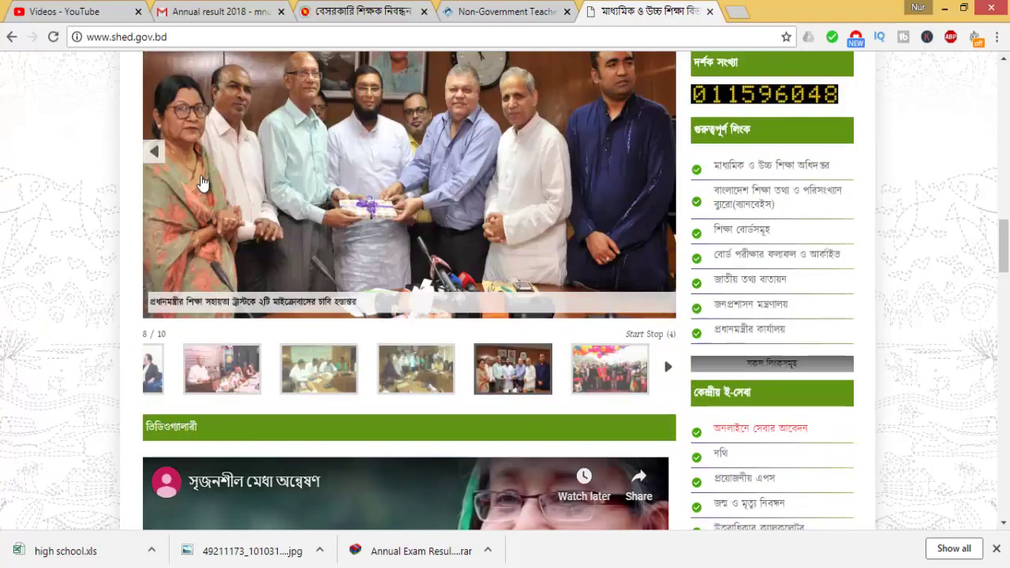
scroll(255, 229, up, 3)
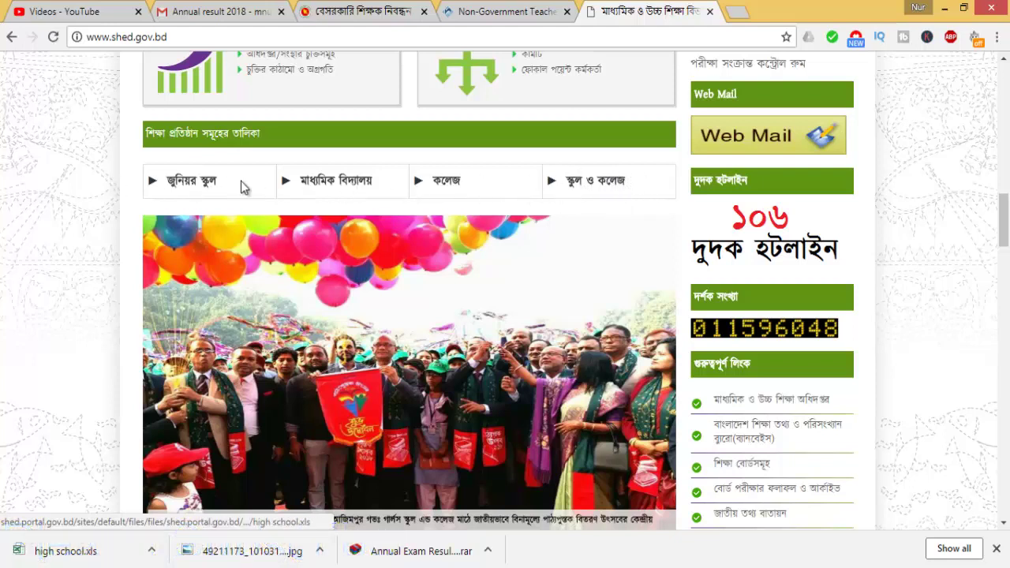
scroll(525, 238, down, 2)
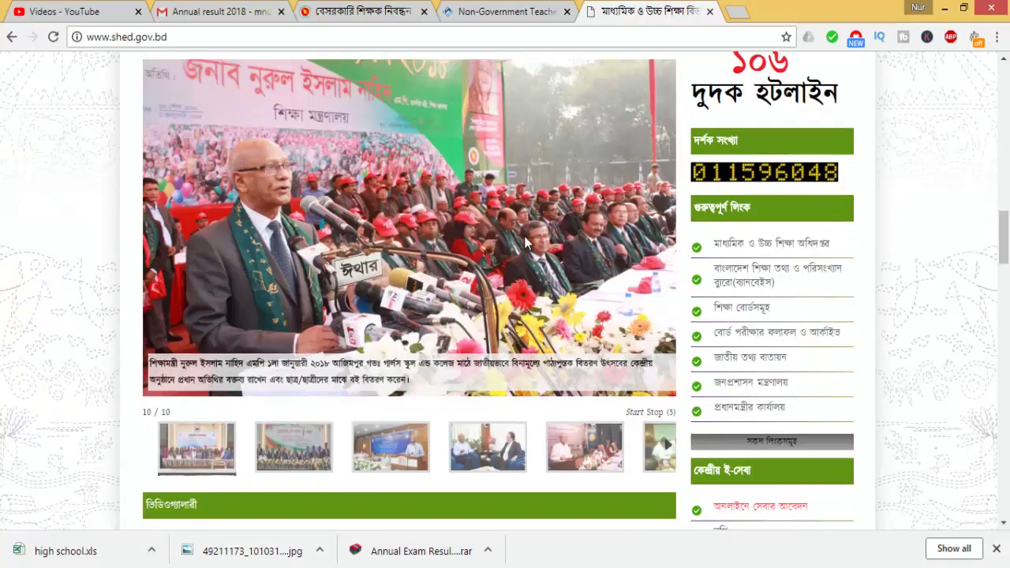
Step: Return to the CHAPAI NAWABGANJ vacant posts report and search it by EIIN for 124326 and 124322
click(487, 10)
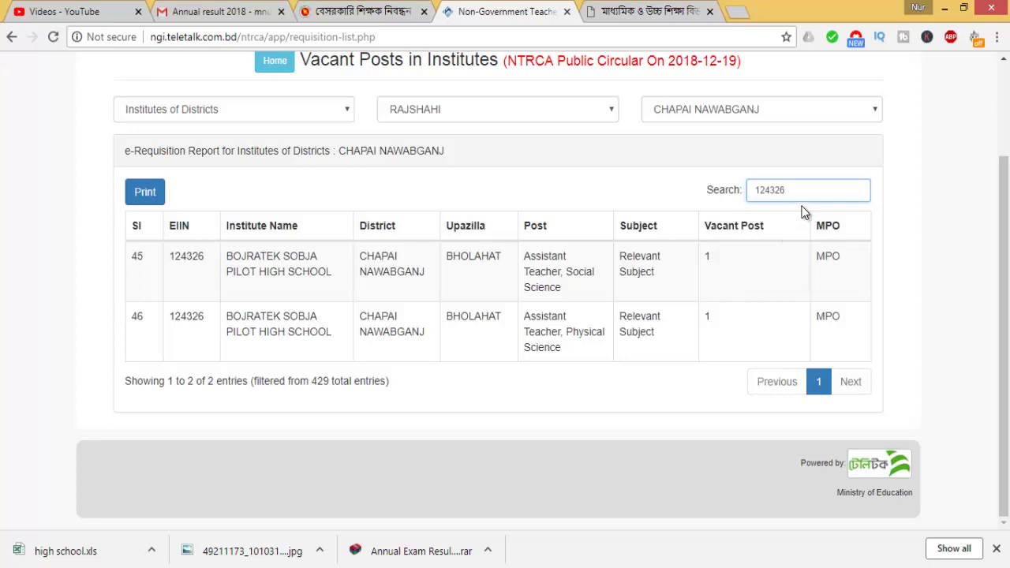
key(BackSpace)
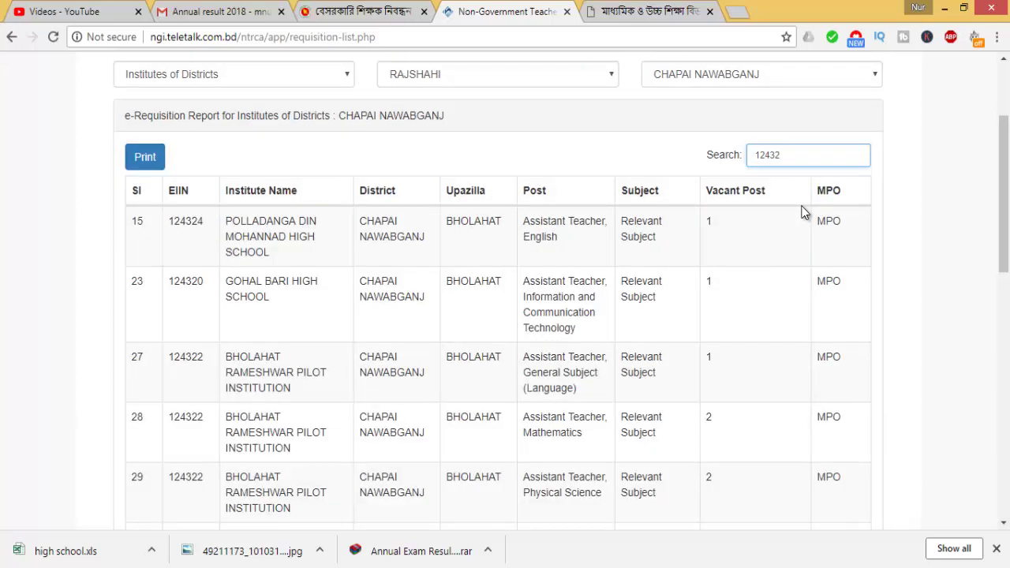
text(22)
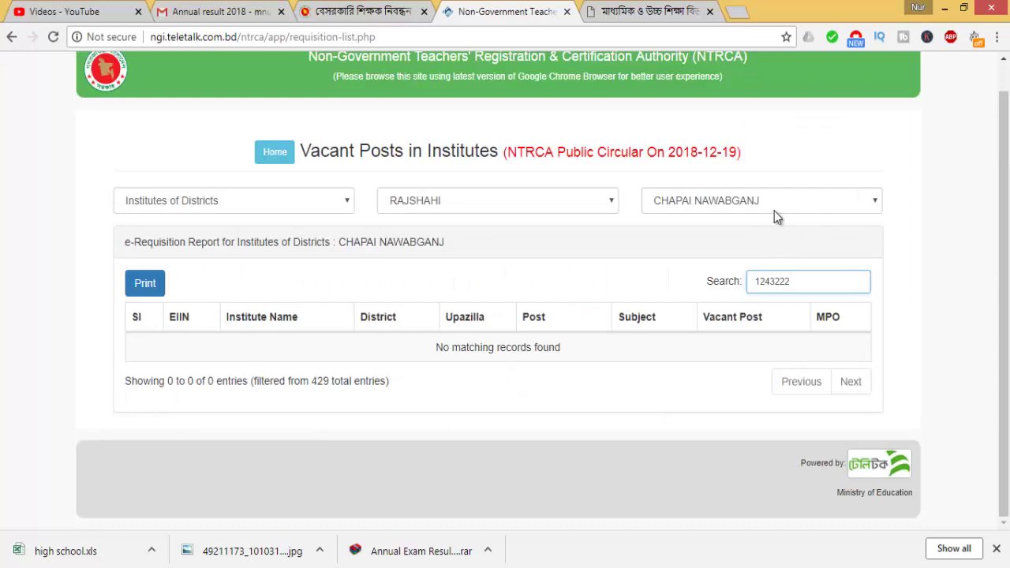
key(BackSpace)
text(3)
key(BackSpace)
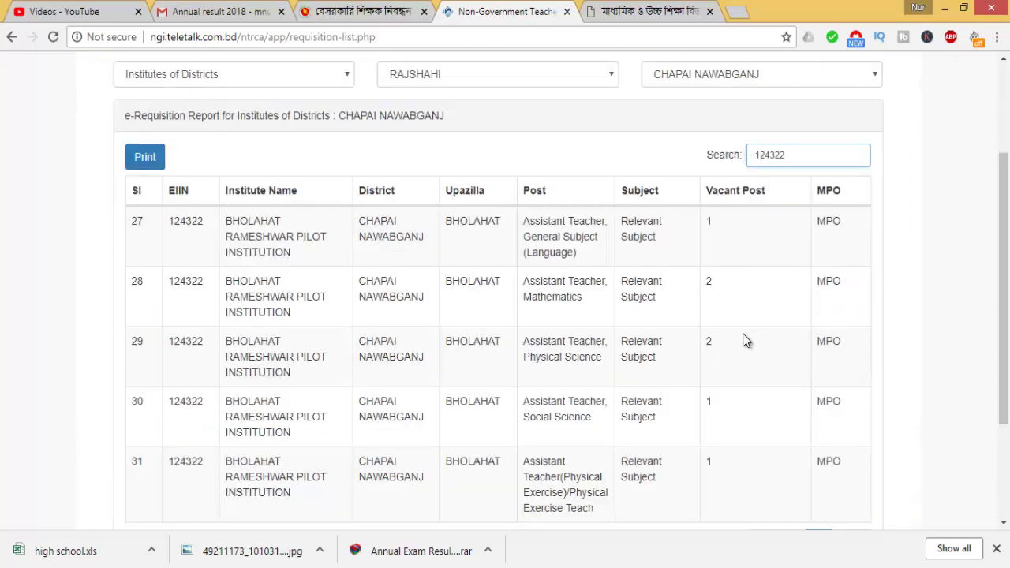
Step: Search the report for EIIN 124323, return to EIIN 124322 and review that institute's vacant posts
key(BackSpace)
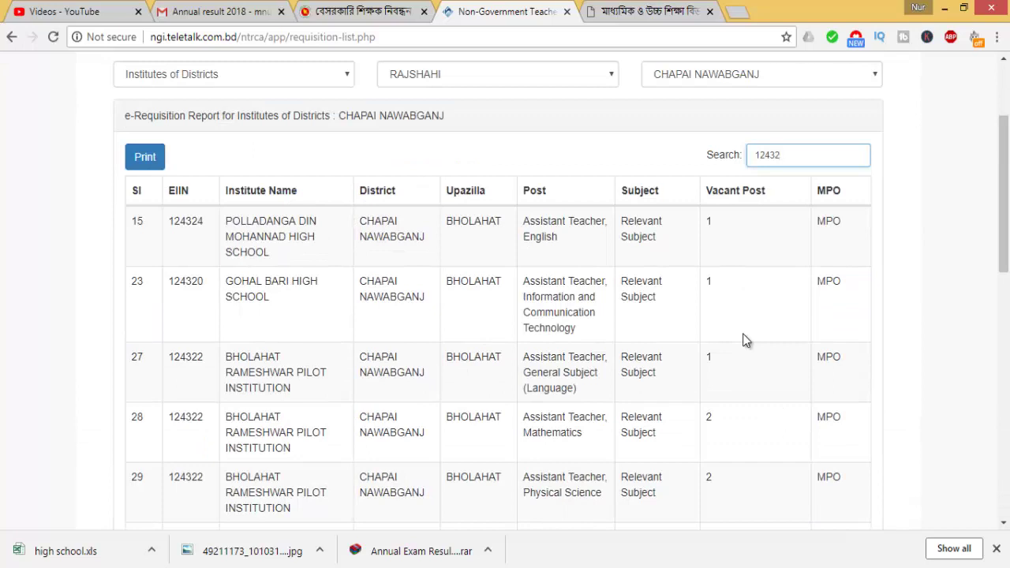
text(3)
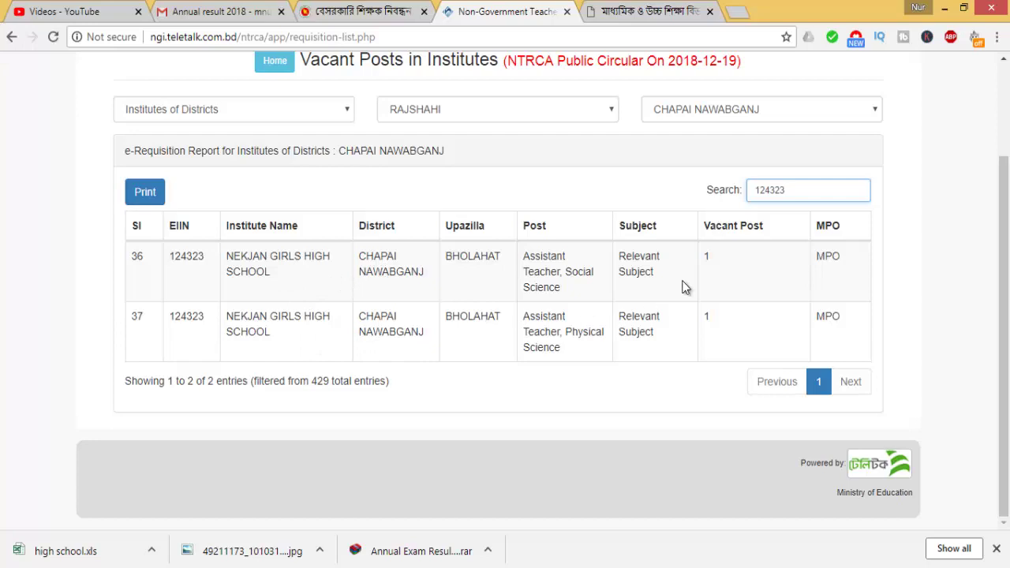
key(BackSpace)
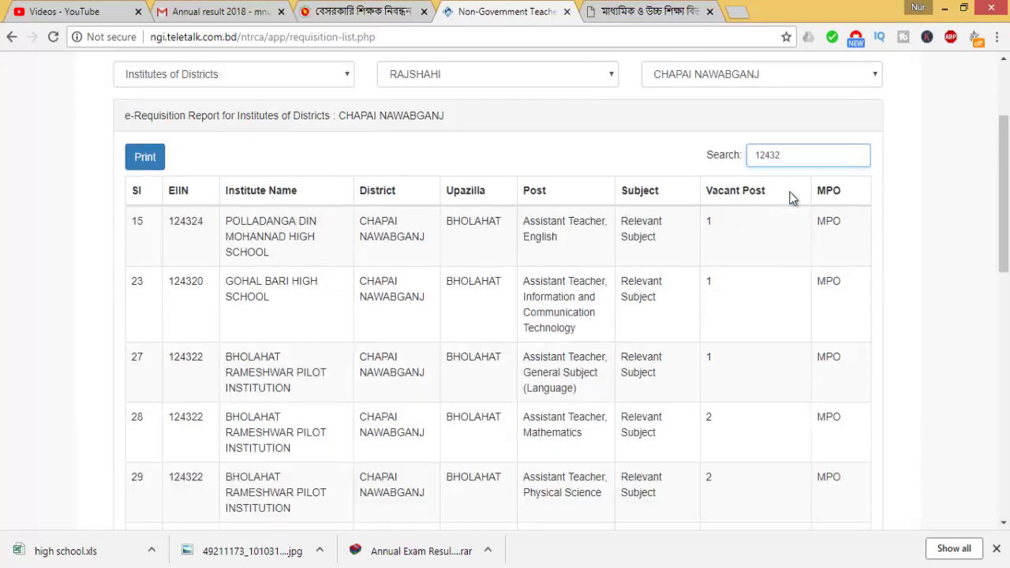
text(2)
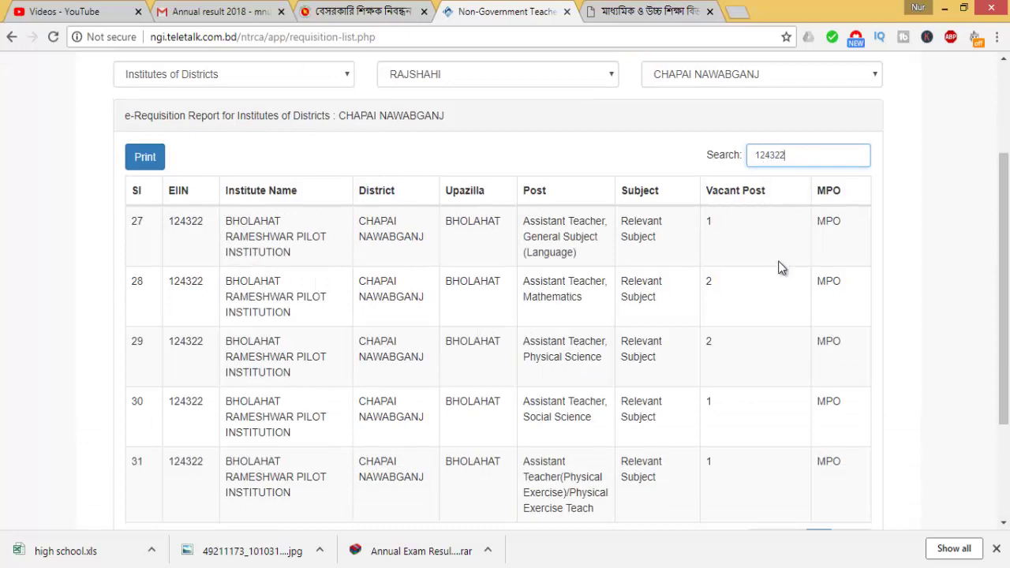
scroll(767, 275, down, 1)
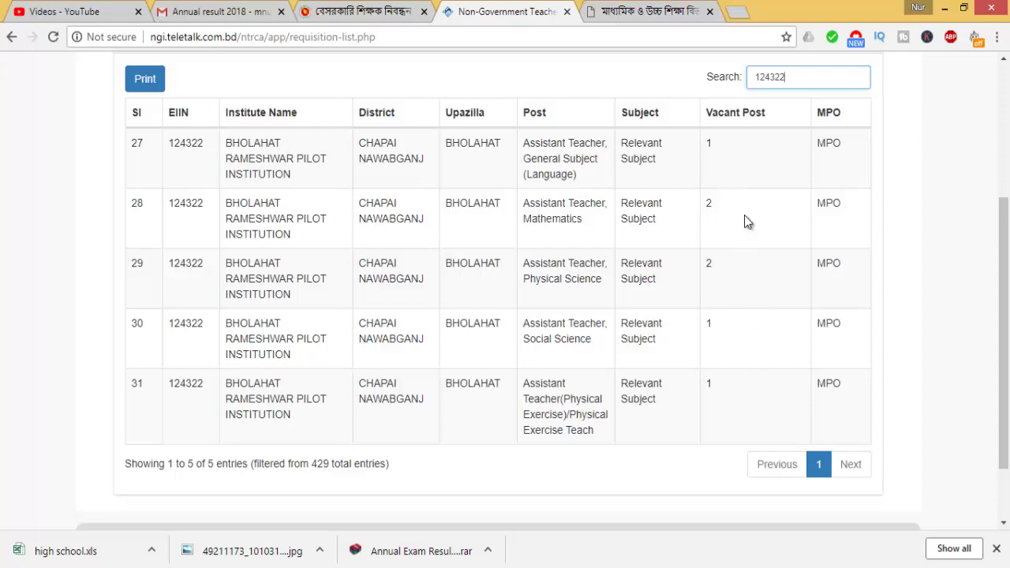
scroll(722, 232, up, 1)
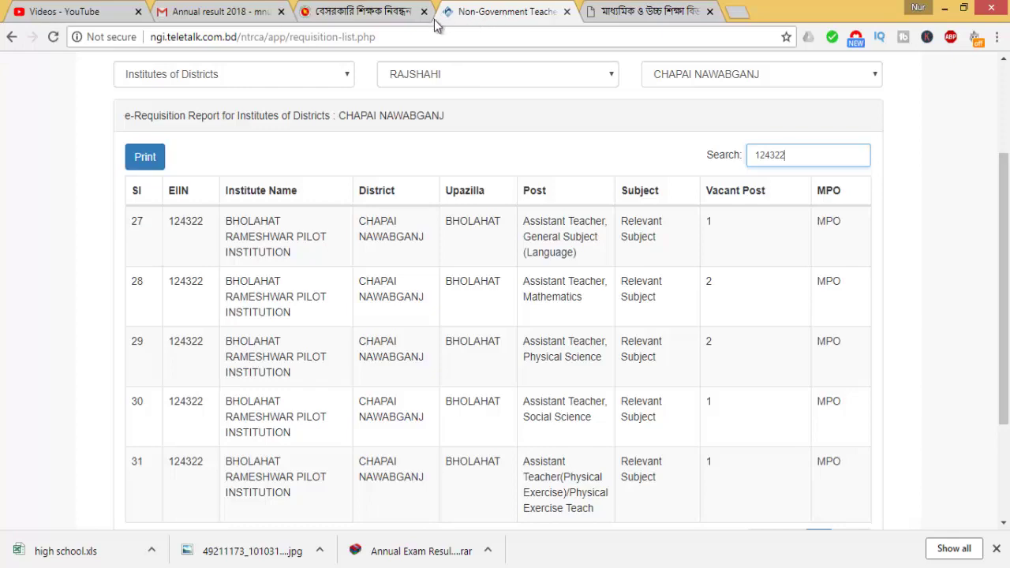
Step: Open the অনলাইন আবেদন (online application) form in a new tab from the শিক্ষক নিয়োগ section of ntrca.gov.bd and switch to it
click(359, 12)
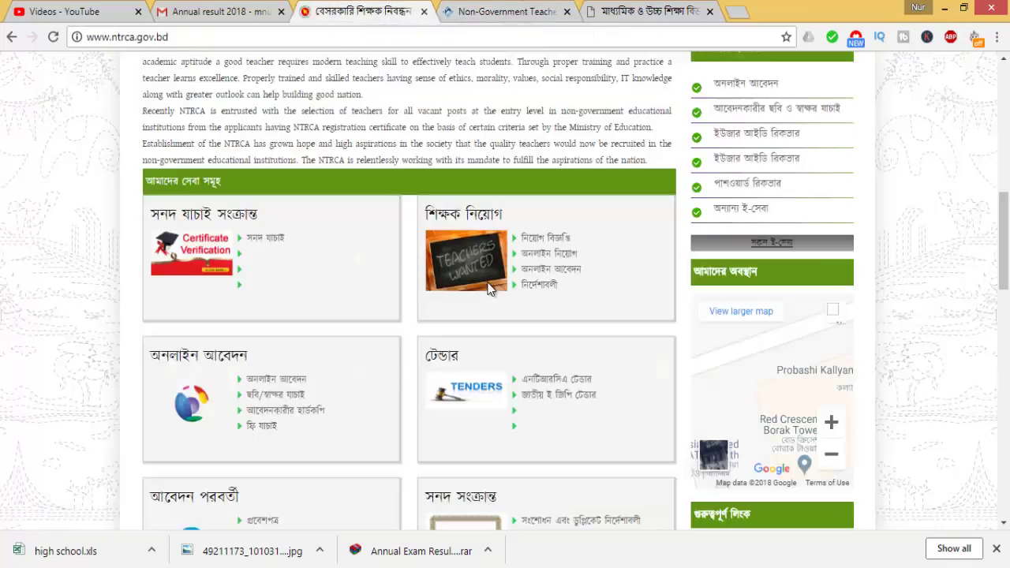
right_click(555, 271)
click(592, 281)
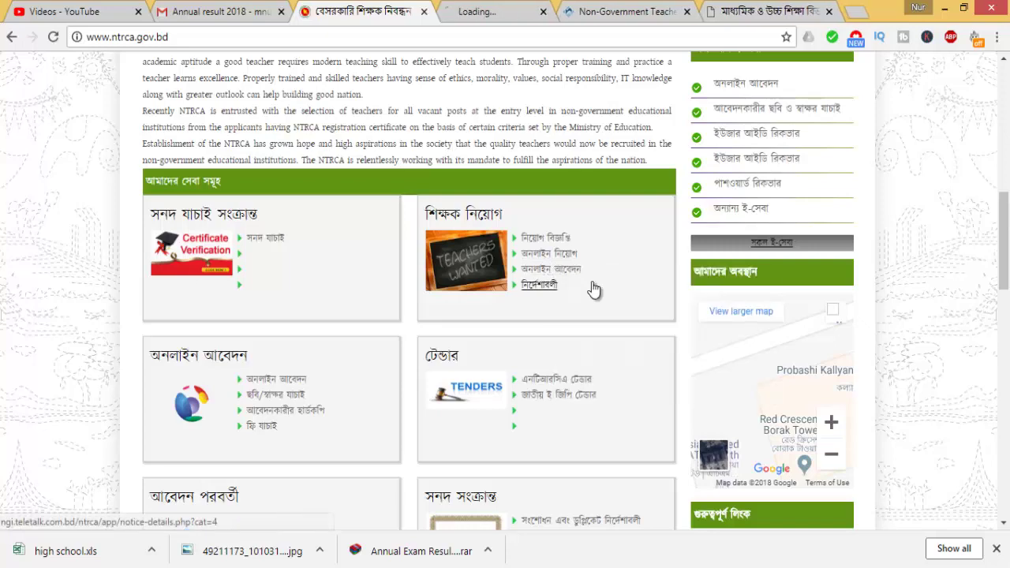
click(667, 11)
click(493, 13)
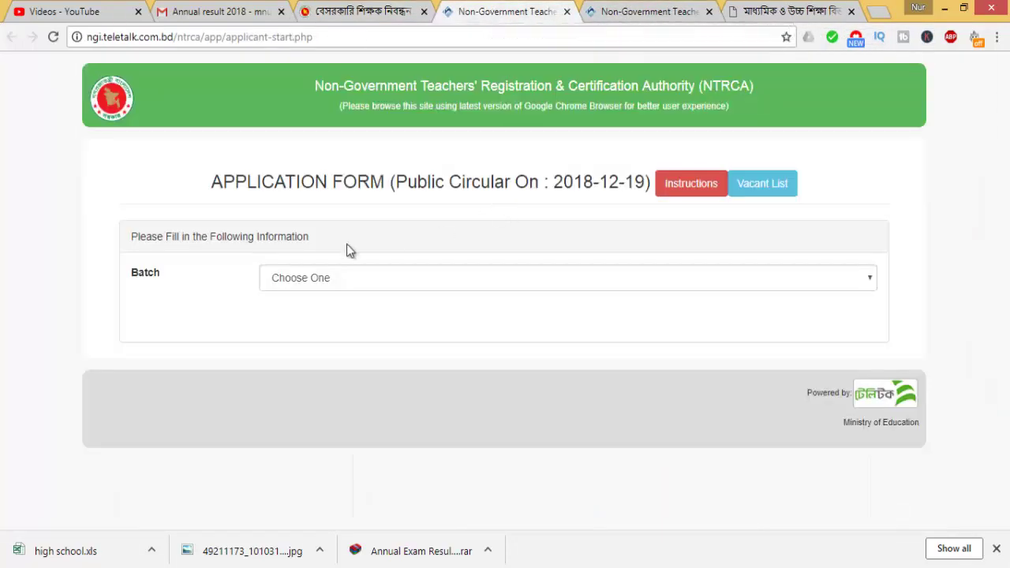
Step: Review the application form's batch options, try 8th NTRCA Exam and set the batch to 6th NTRCA Exam
click(319, 283)
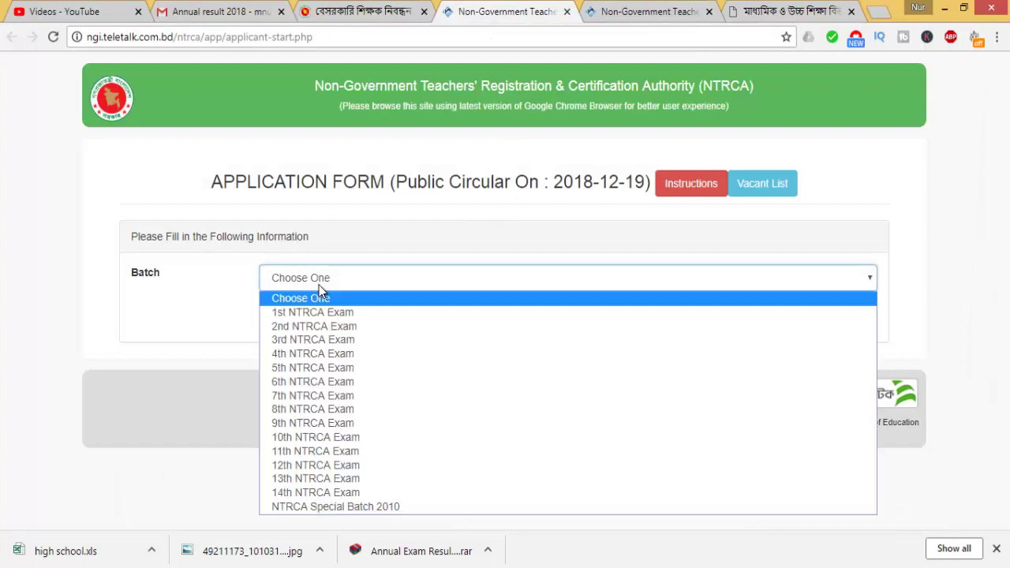
click(182, 278)
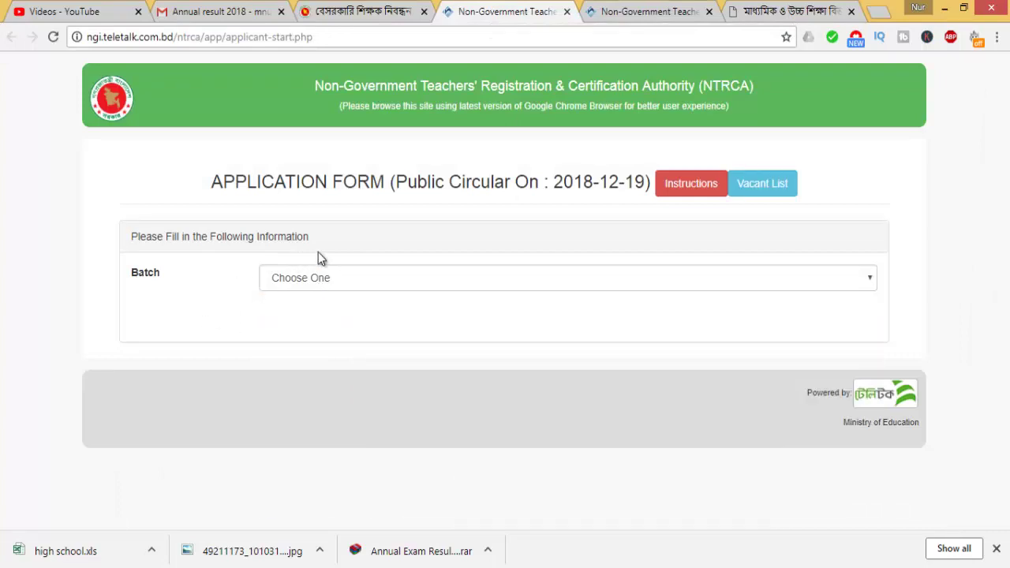
click(323, 276)
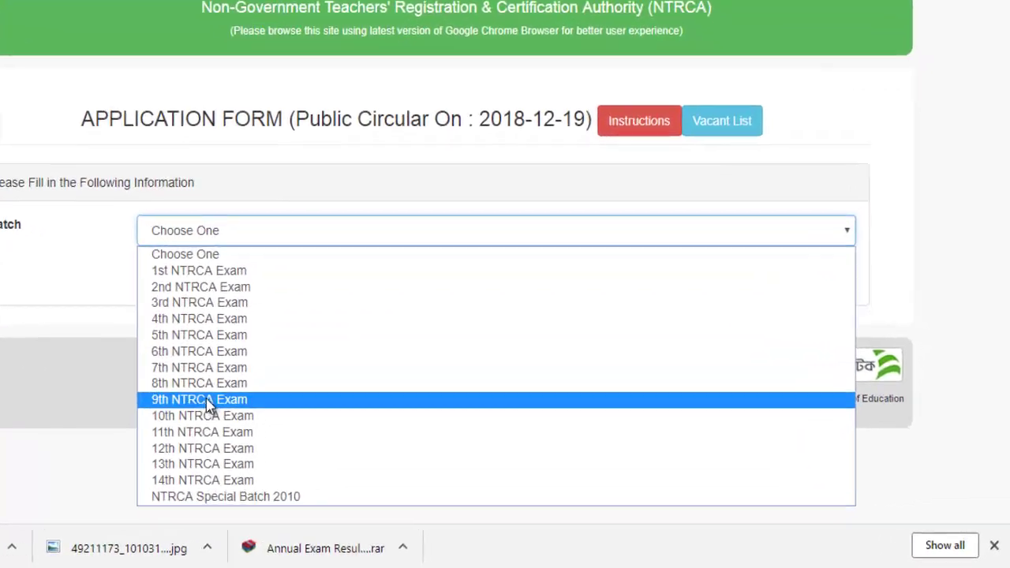
click(92, 361)
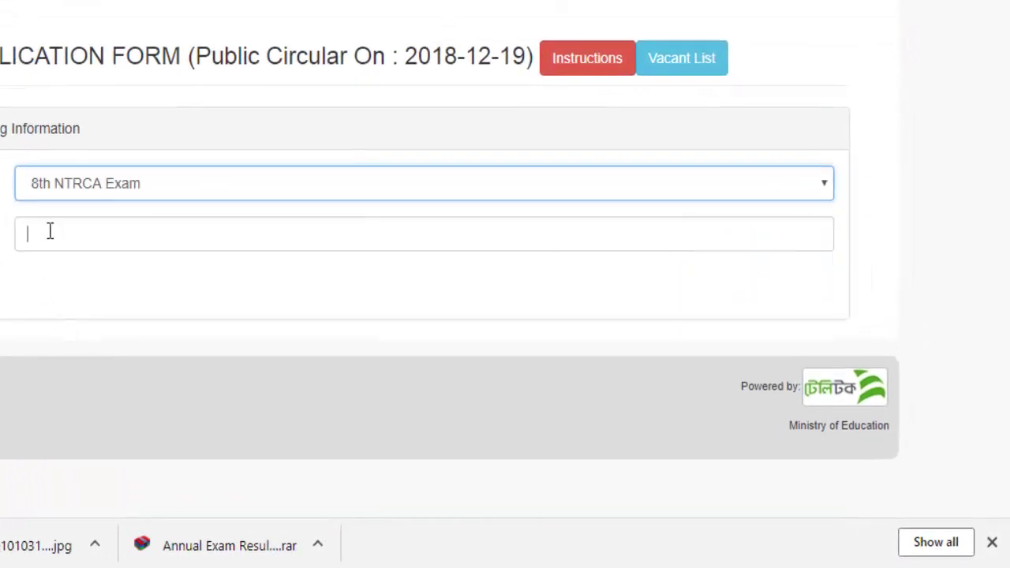
click(51, 229)
click(165, 181)
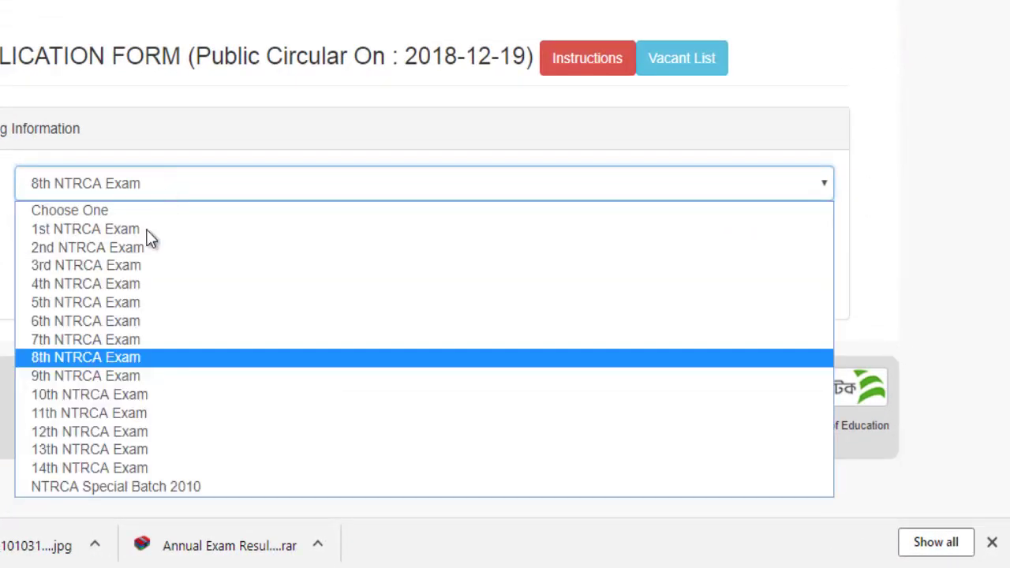
click(107, 321)
Step: Enter the applicant's exam roll number in the application form and set the level to School
click(74, 234)
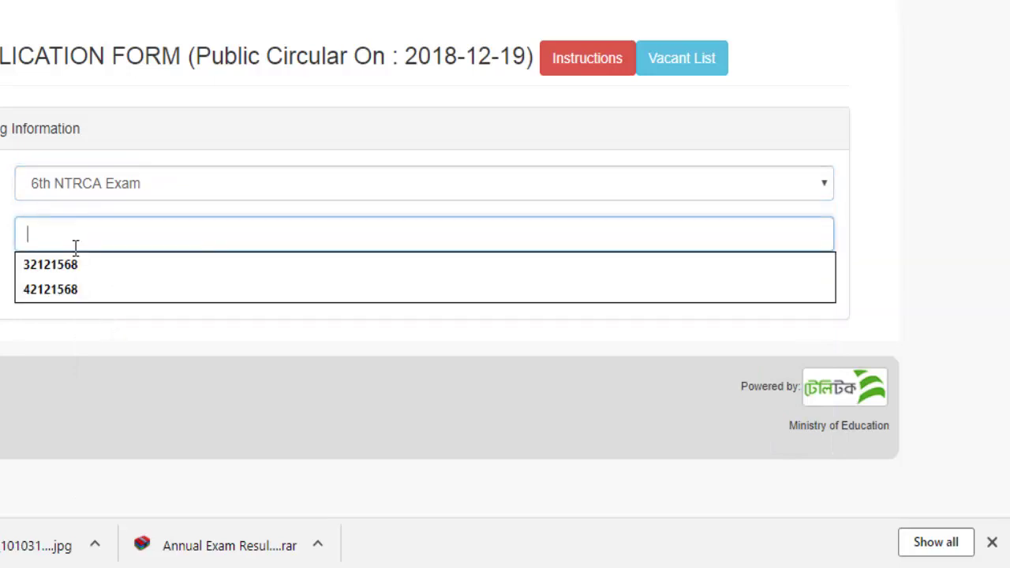
click(68, 266)
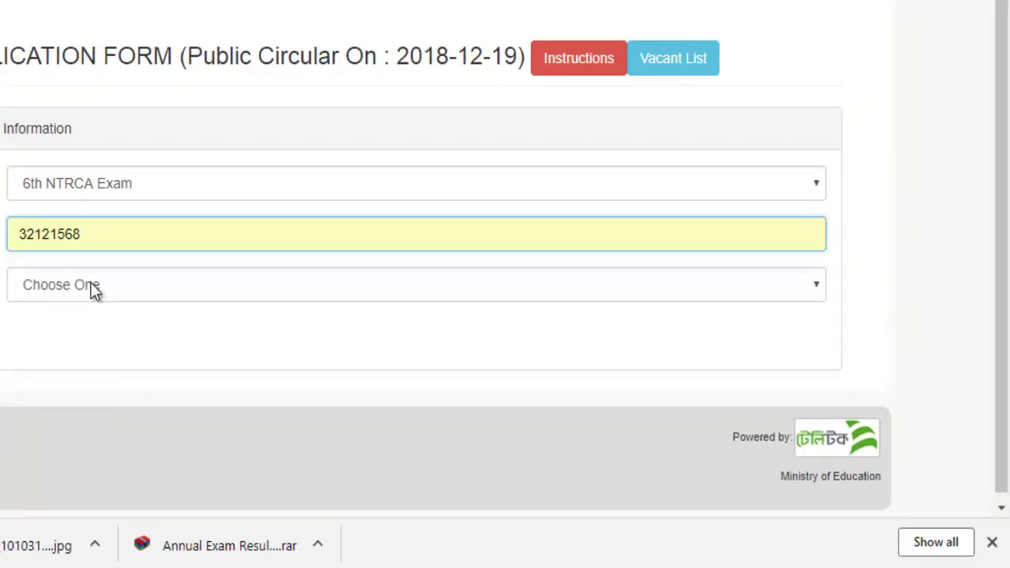
click(90, 286)
click(93, 315)
click(100, 286)
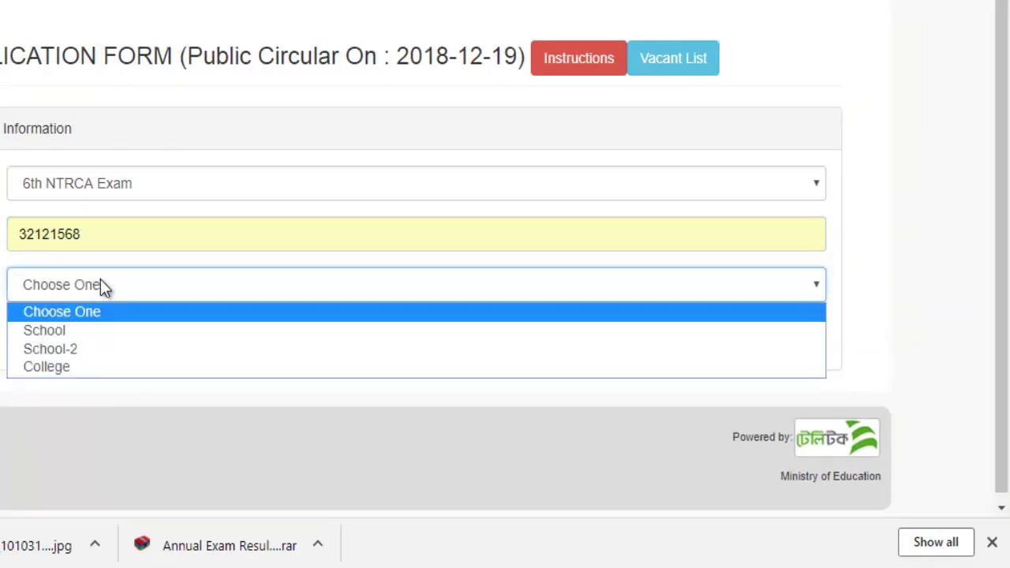
click(81, 343)
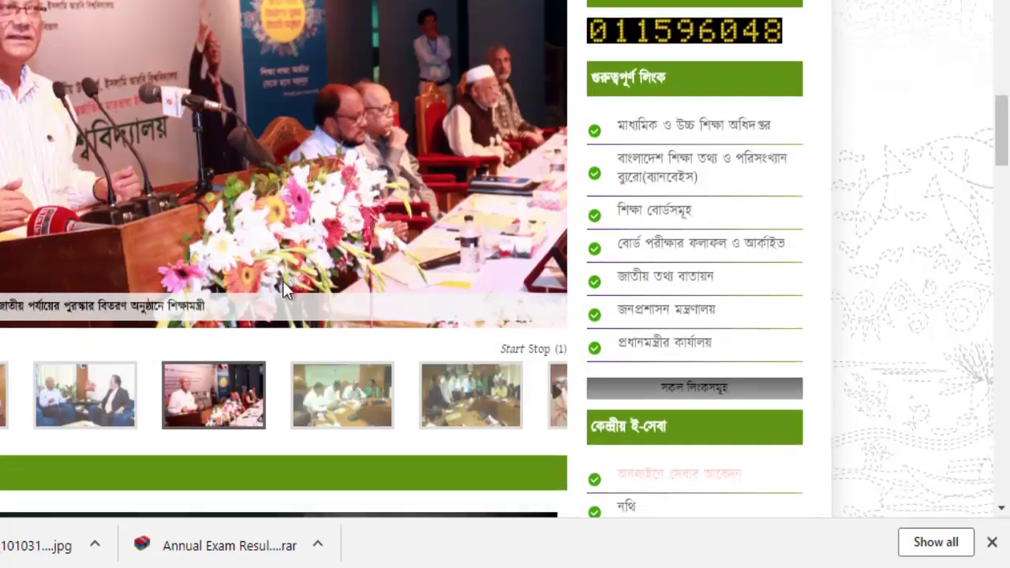
Step: Return from shed.gov.bd to the application form, view its Post options and check the CHAPAI NAWABGANJ vacant posts report before going back
scroll(282, 281, down, 3)
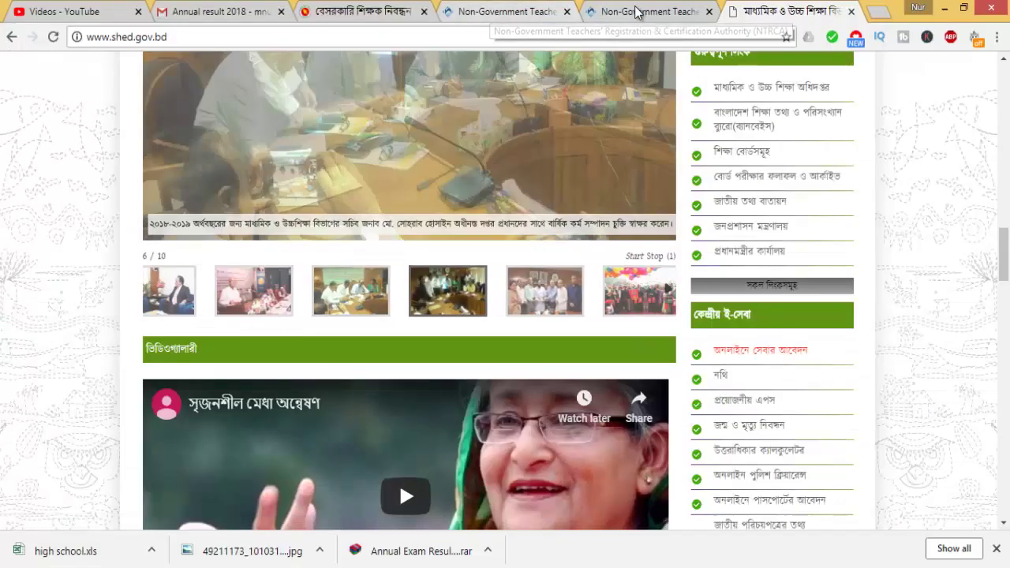
click(495, 12)
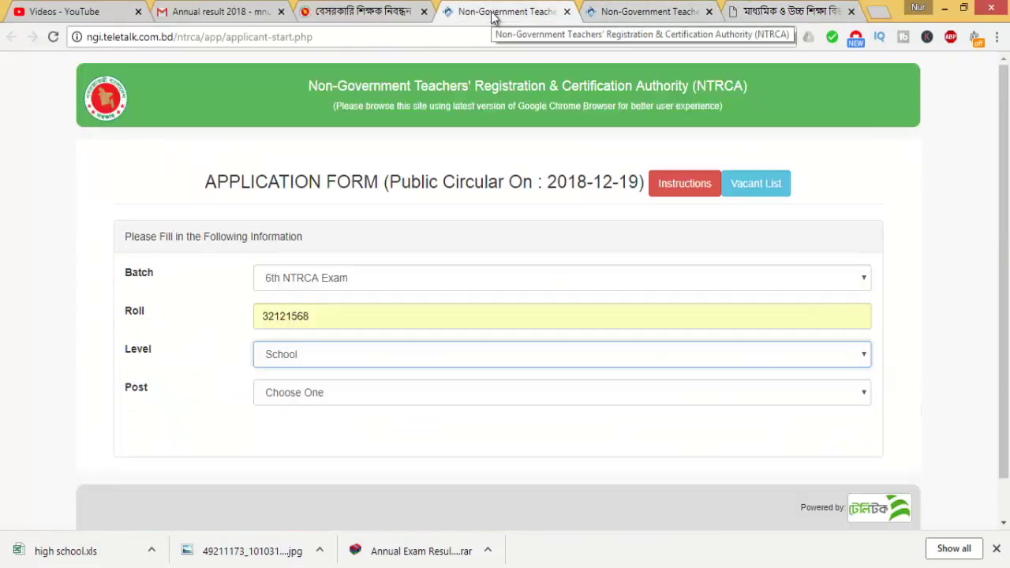
click(313, 392)
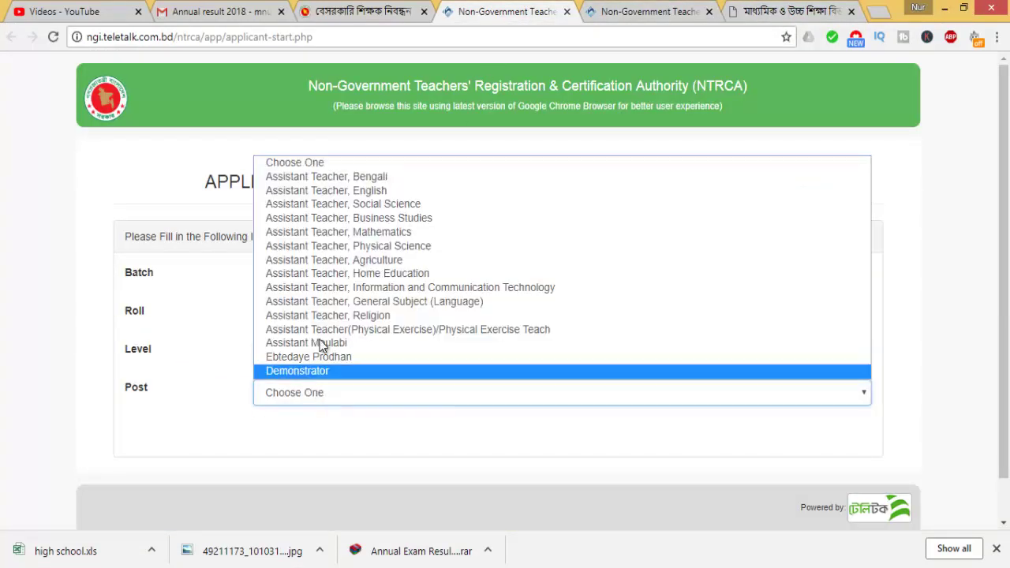
click(640, 12)
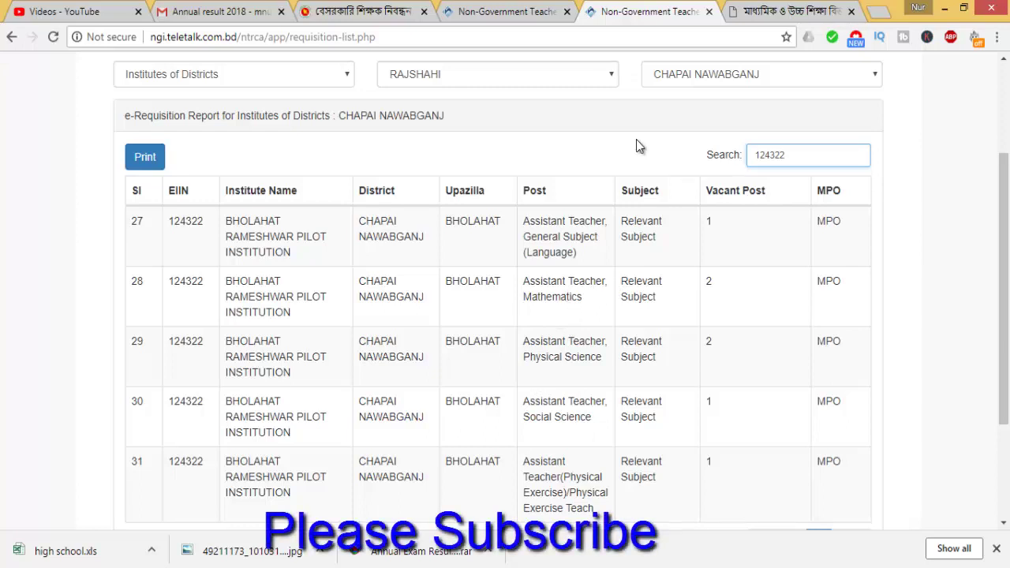
click(510, 14)
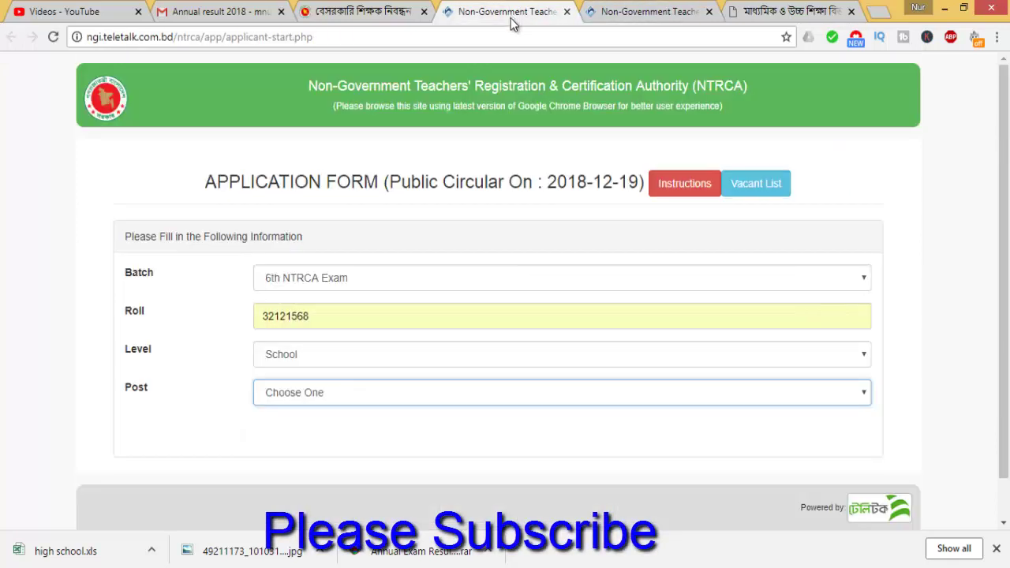
Step: Set the post to Assistant Teacher, Mathematics and the subject to Mathematics
click(314, 393)
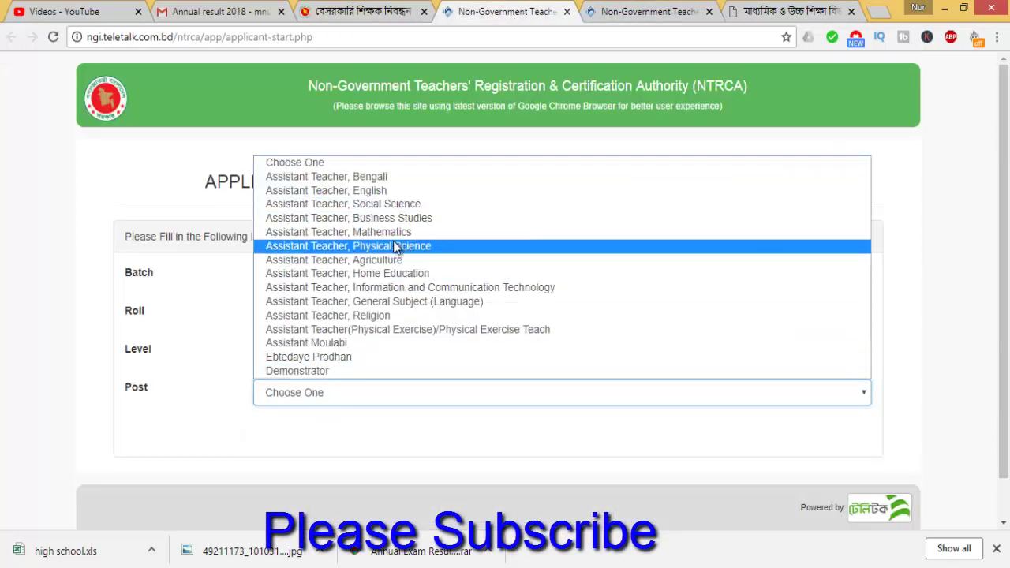
click(358, 235)
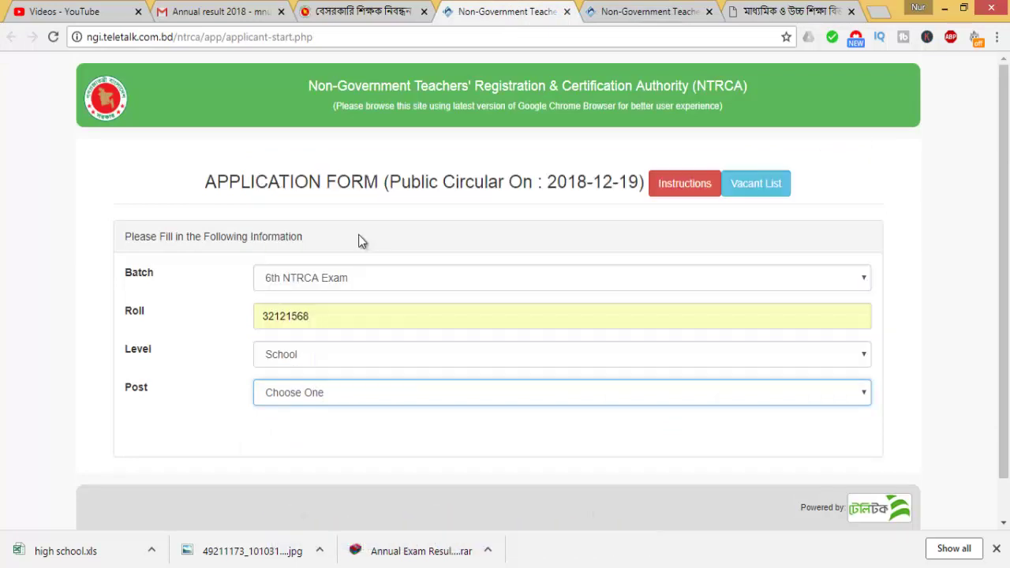
click(327, 433)
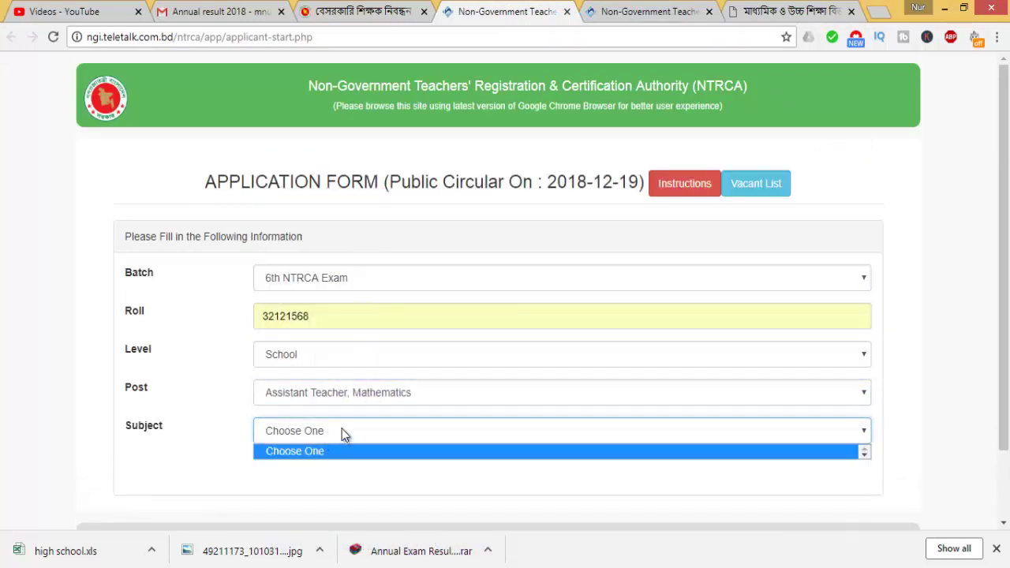
click(342, 431)
click(318, 465)
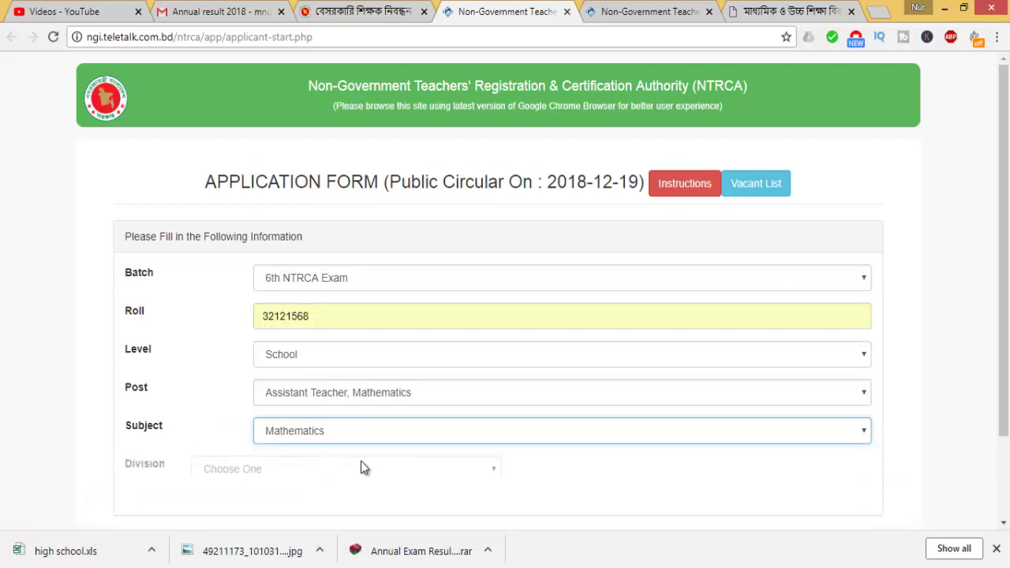
Step: Set the institute's location to division RAJSHAHI, district CHAPAI NAWABGANJ and upazilla BHOLAHAT
scroll(367, 458, down, 1)
click(356, 394)
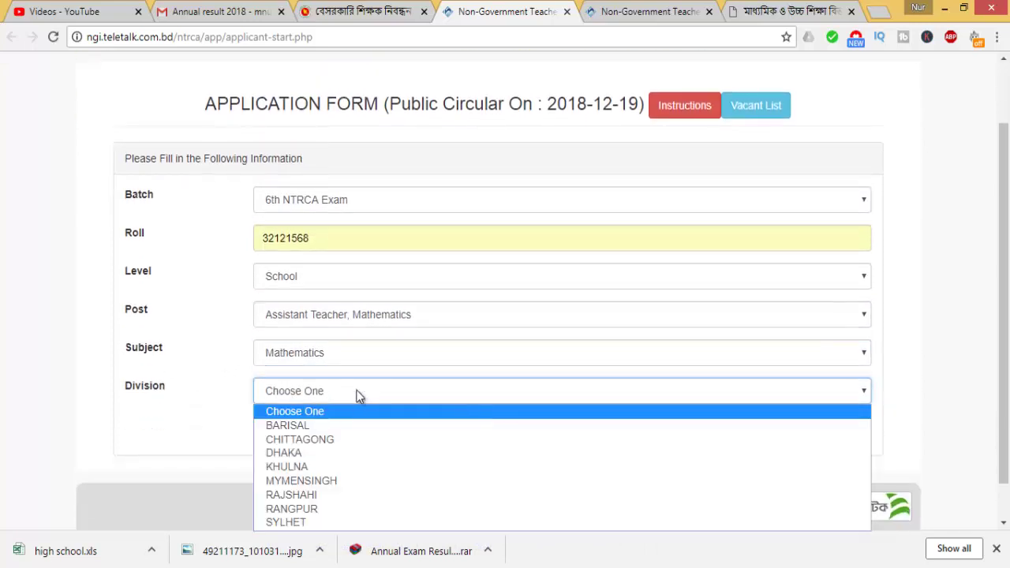
click(315, 498)
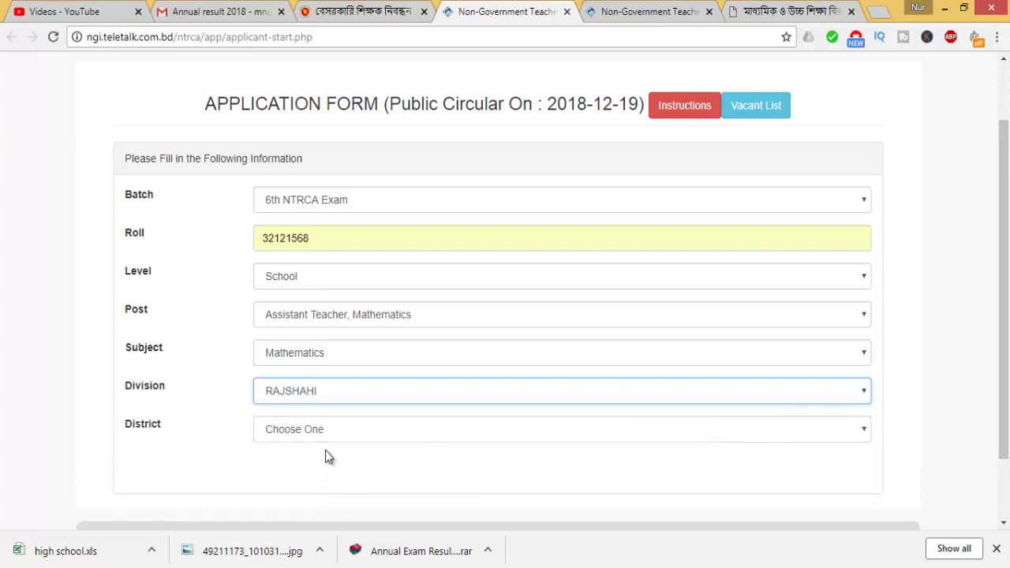
click(343, 427)
click(336, 454)
click(344, 434)
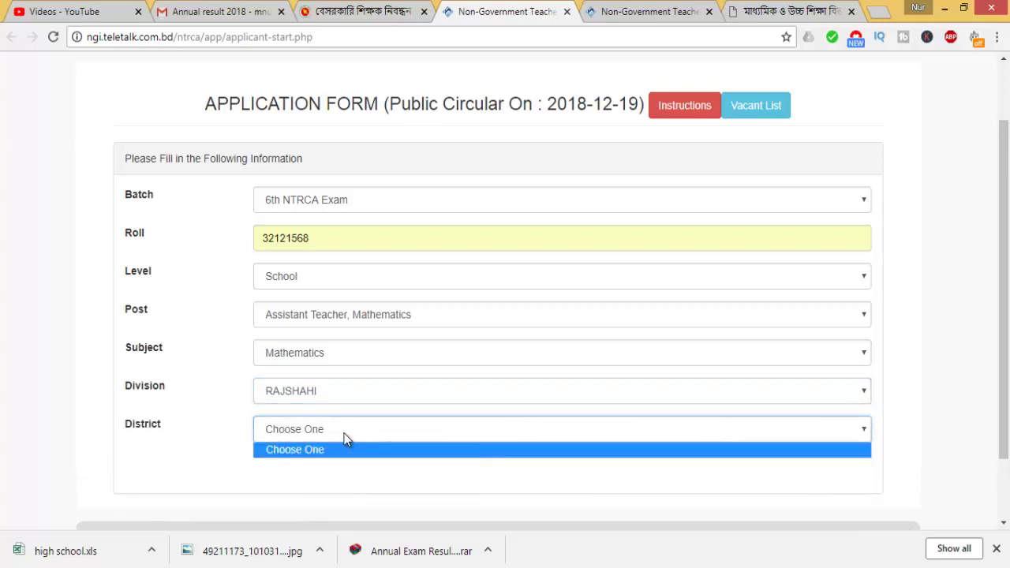
click(345, 433)
click(344, 433)
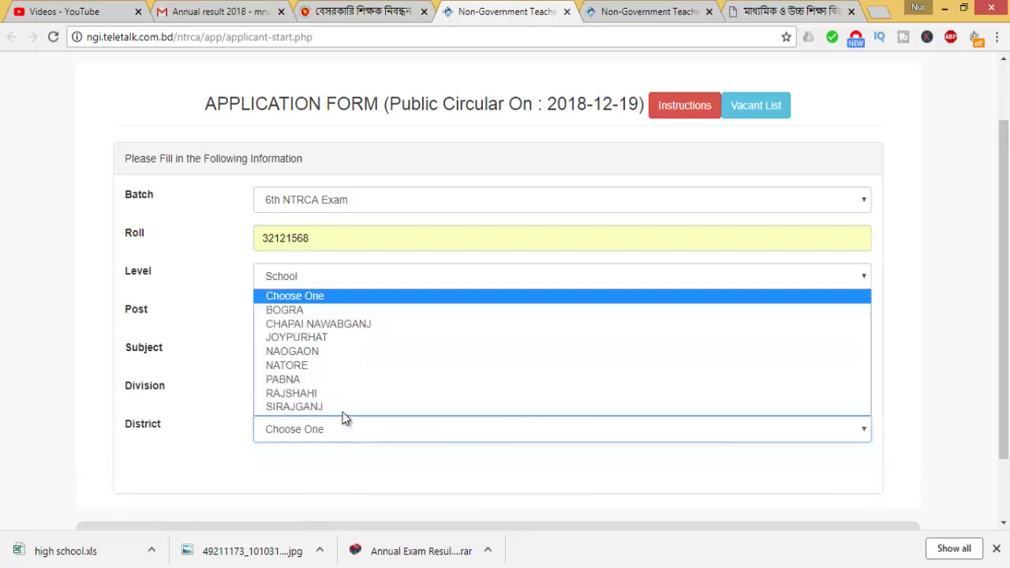
click(349, 325)
click(350, 468)
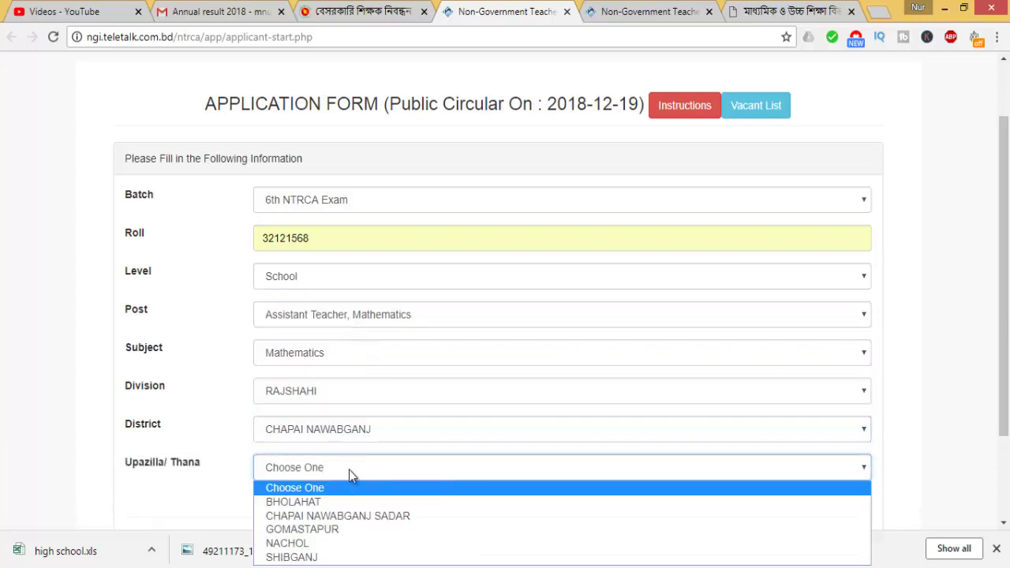
click(328, 496)
Step: View the Institute Name options and check them against the vacant posts report for EIIN 124322
scroll(320, 489, down, 2)
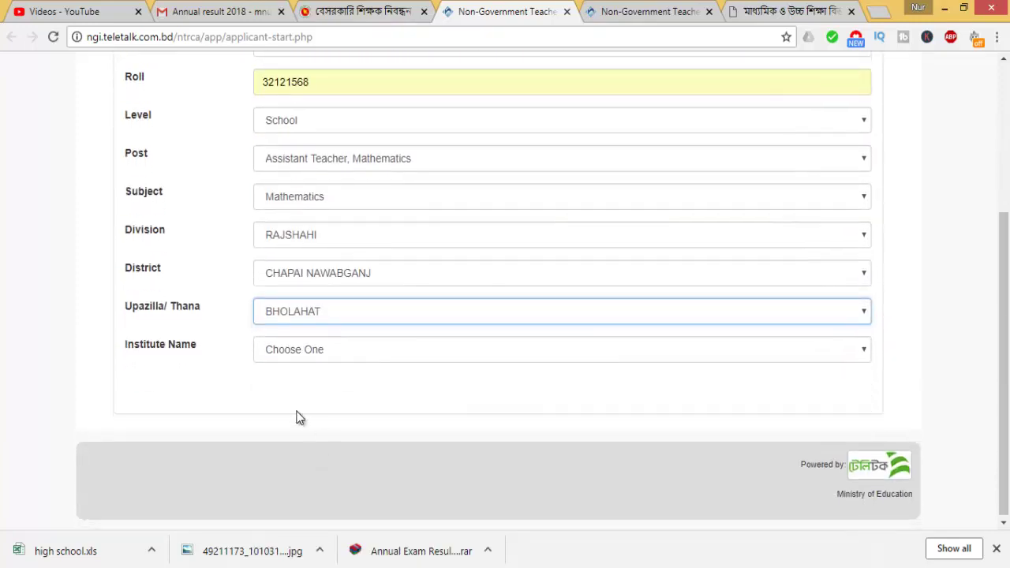
click(359, 350)
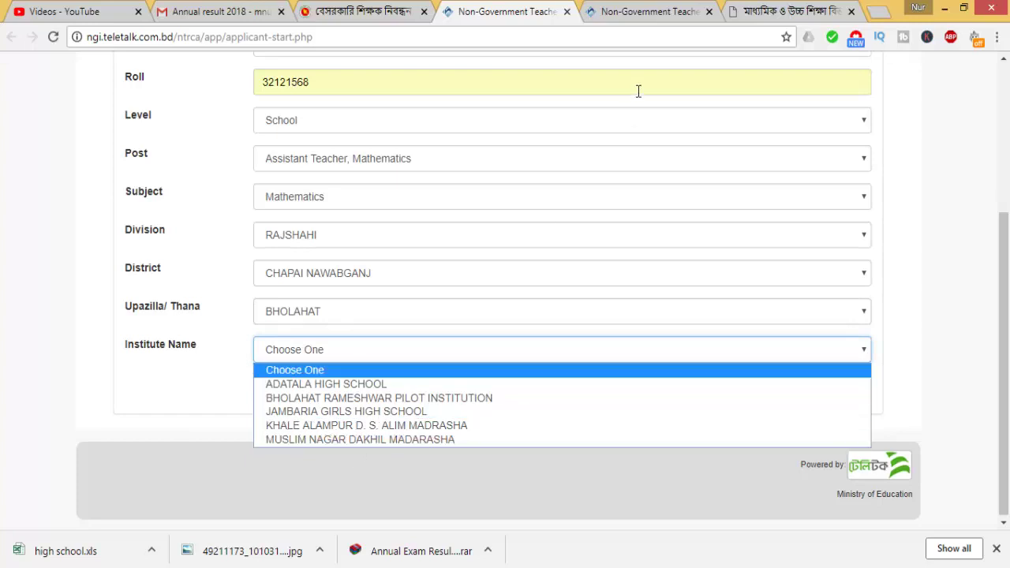
click(631, 11)
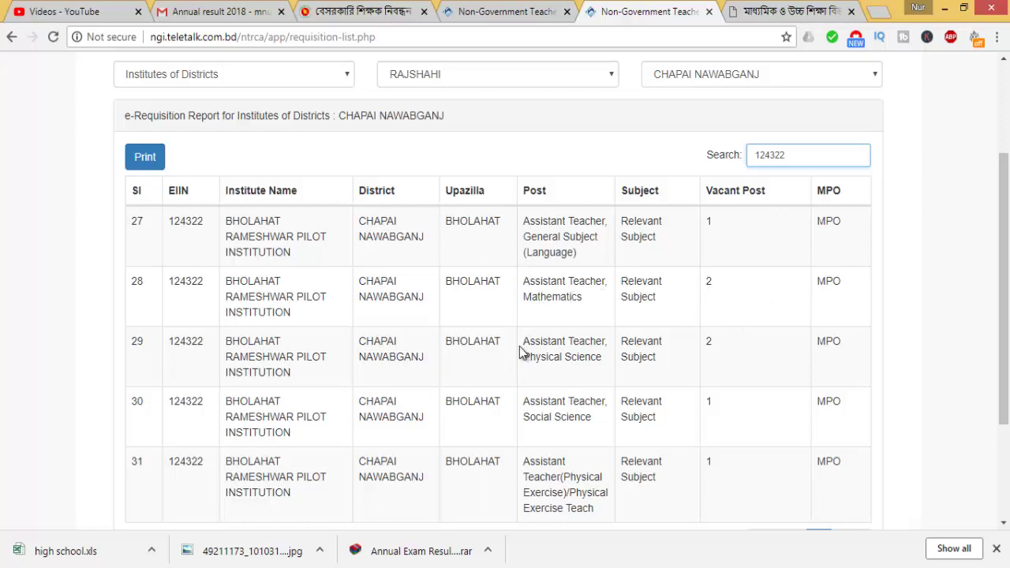
double_click(707, 342)
double_click(671, 353)
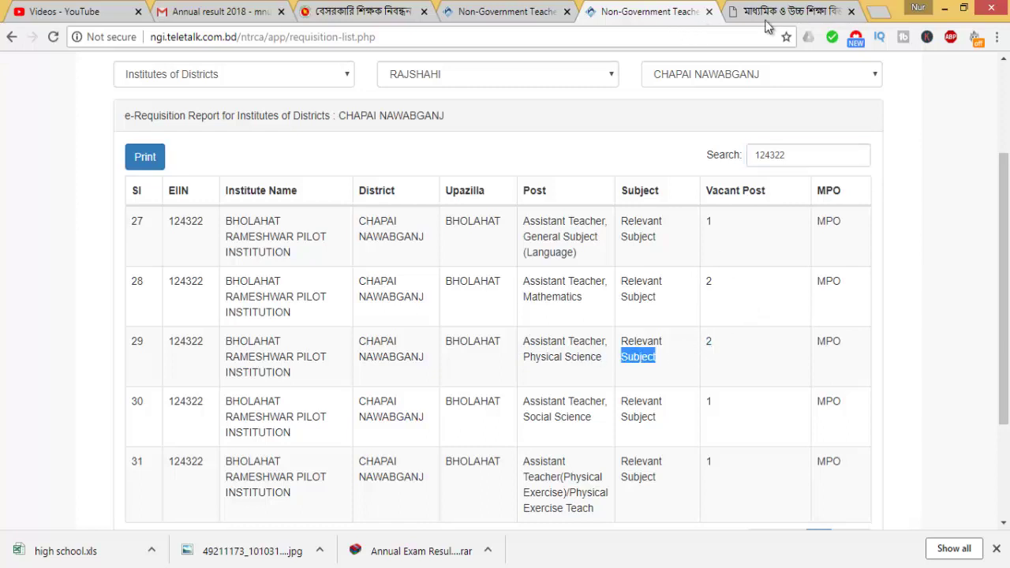
Step: Return to the application form, set the institute to BHOLAHAT RAMESHWAR PILOT INSTITUTION and proceed to the applicant details form
click(502, 12)
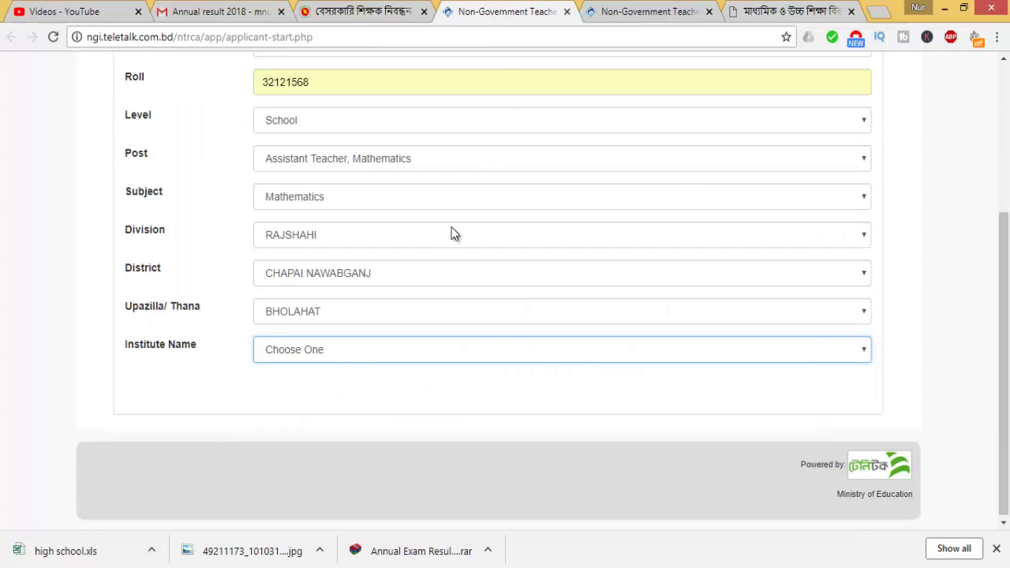
click(318, 355)
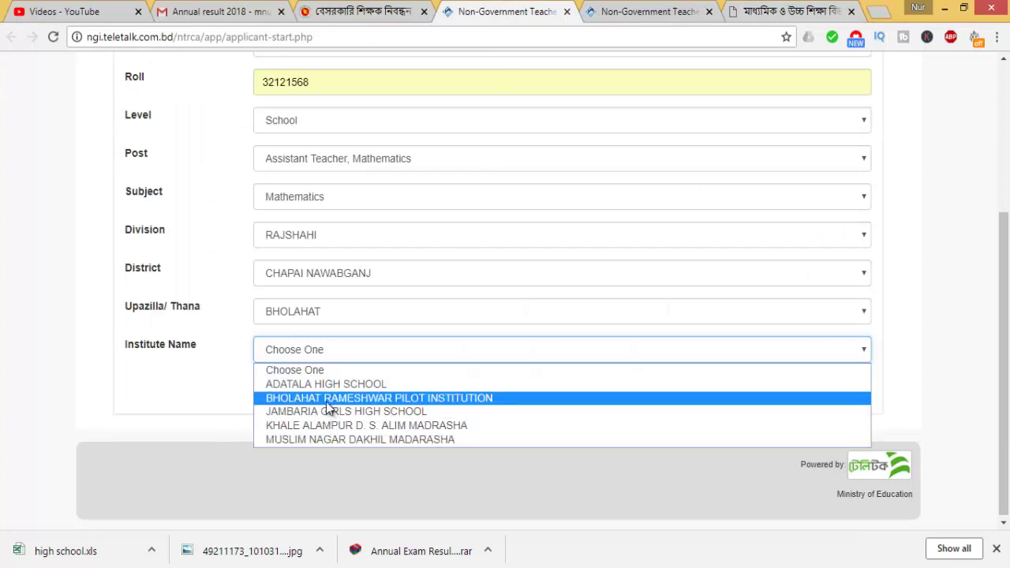
click(327, 399)
click(495, 421)
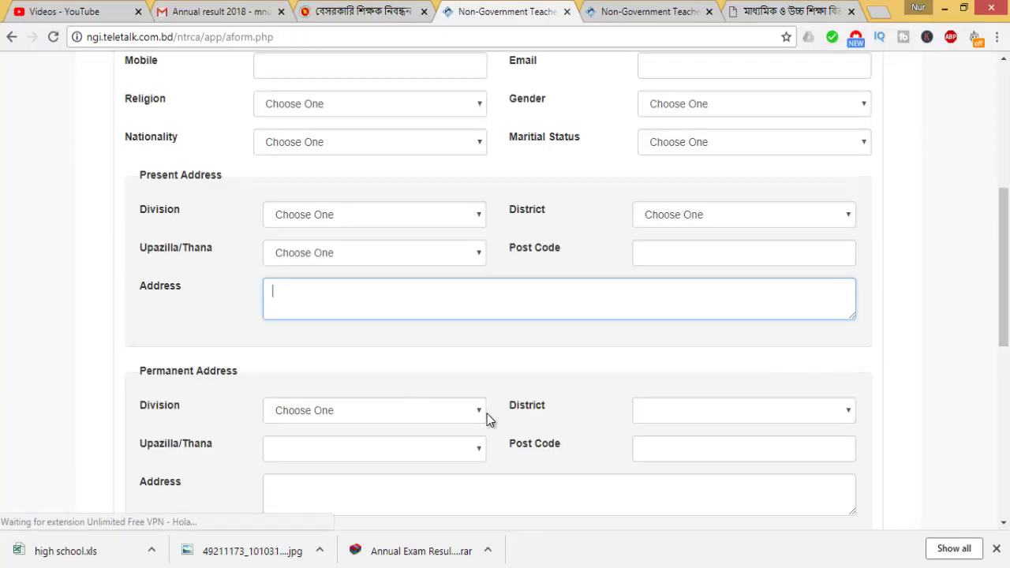
Step: Fill in the father's name and the mother's name from the saved suggestions
scroll(411, 312, up, 4)
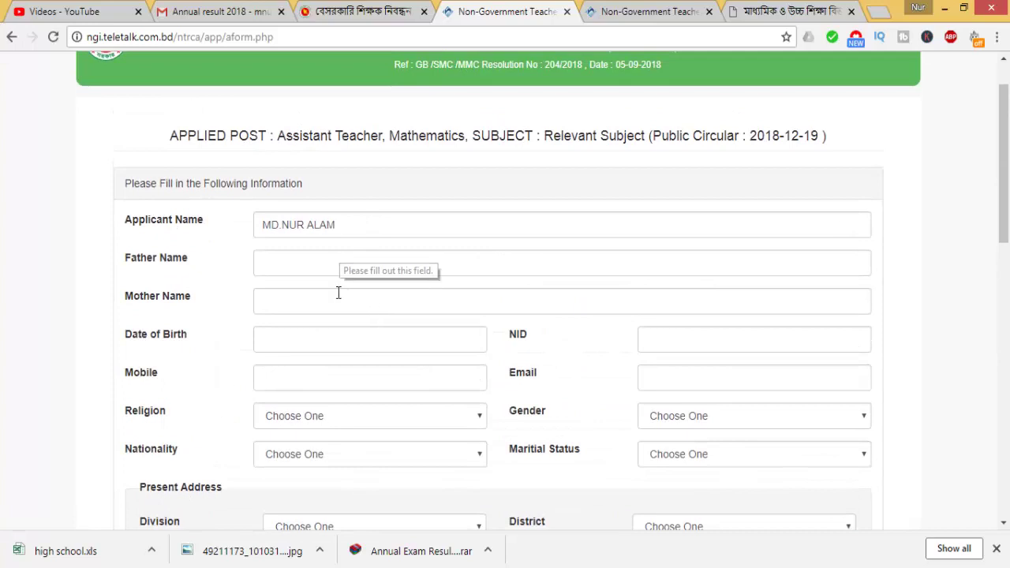
click(321, 256)
click(304, 361)
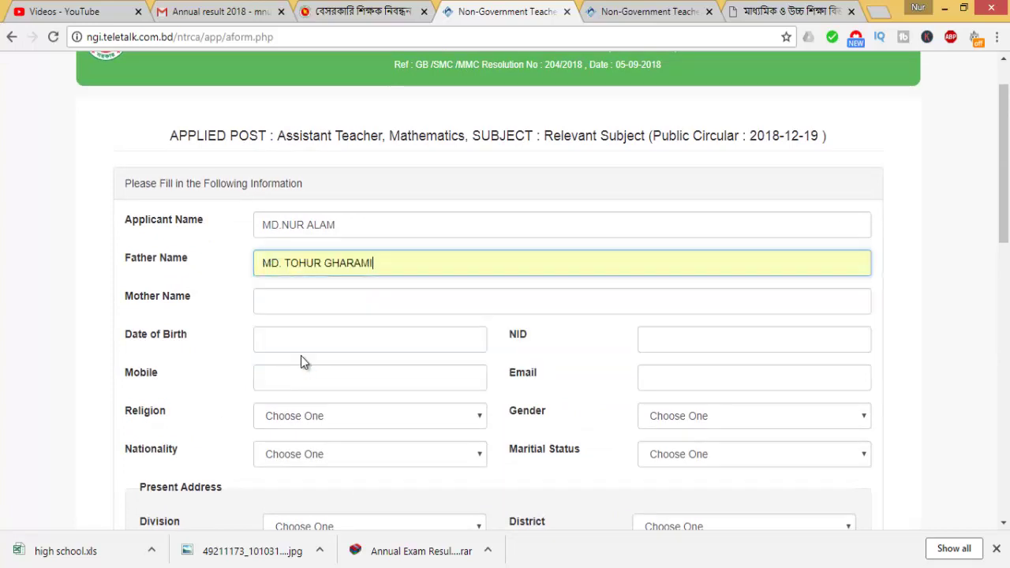
click(300, 305)
click(300, 356)
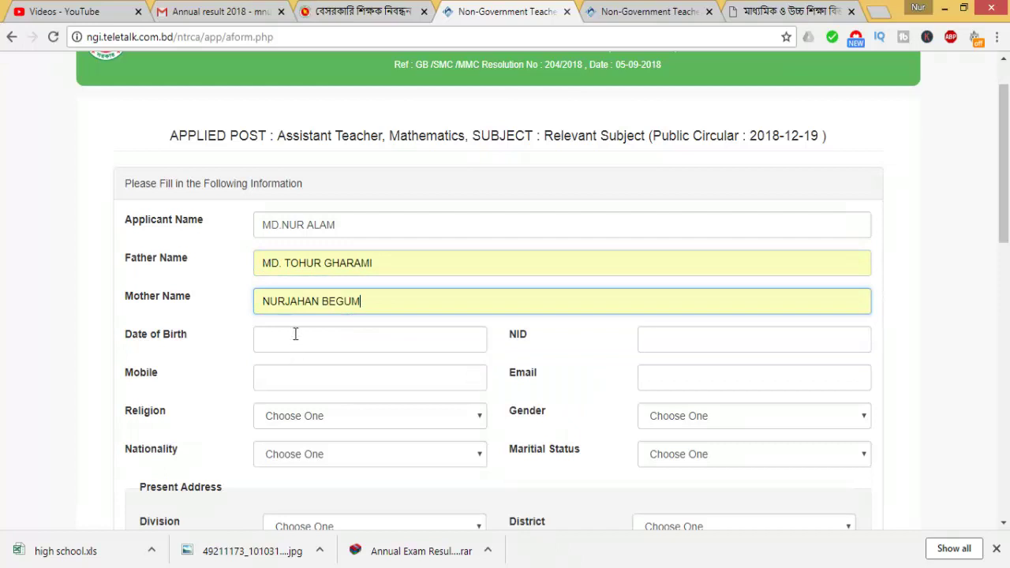
Step: Fill in the applicant's date of birth and e-mail address from the saved suggestions
click(295, 337)
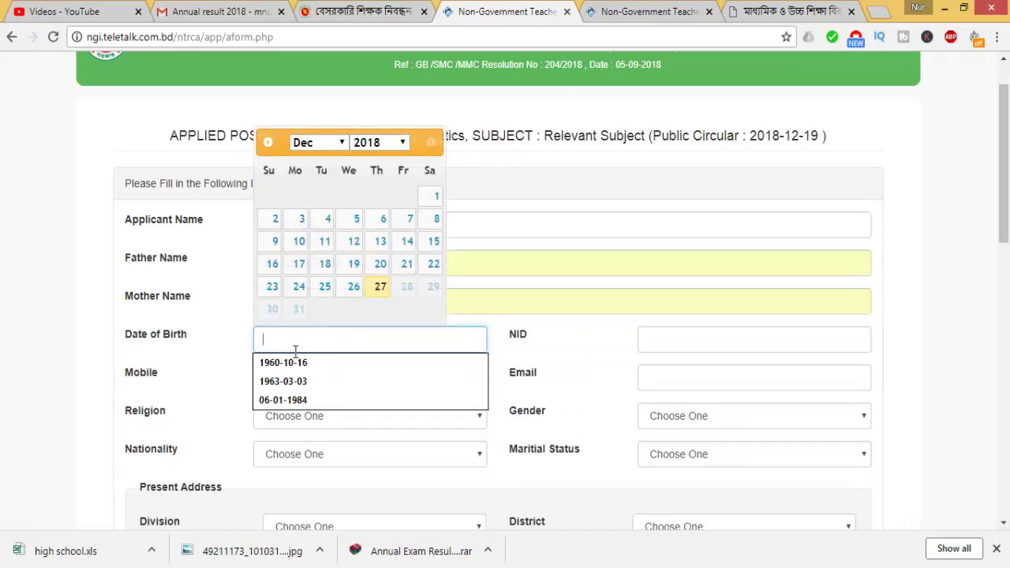
click(295, 400)
click(671, 378)
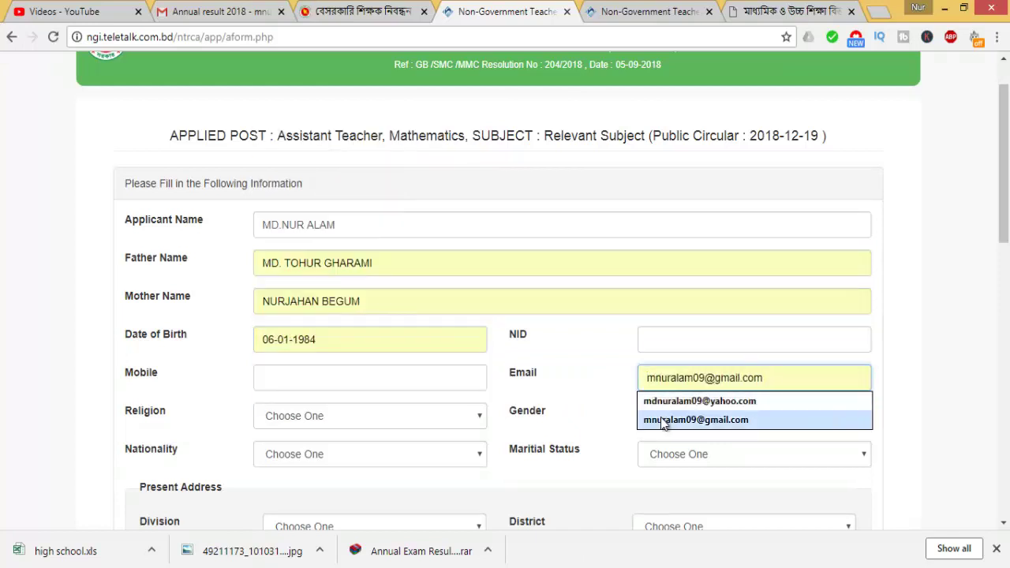
click(663, 420)
Step: Review the remaining personal, address, photo and signature fields and fill in the applicant's index number from the saved suggestion
scroll(413, 304, down, 3)
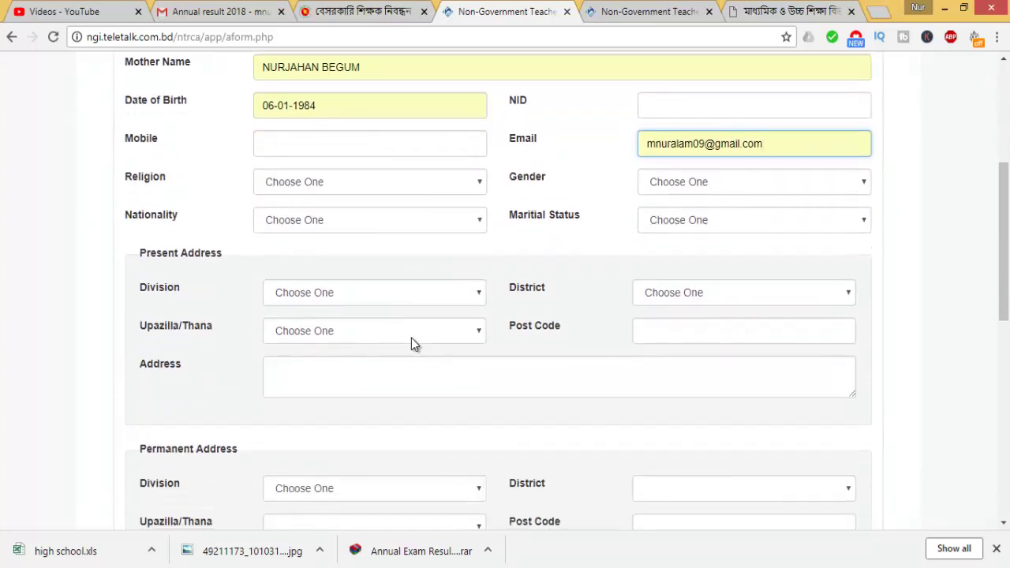
scroll(411, 333, up, 2)
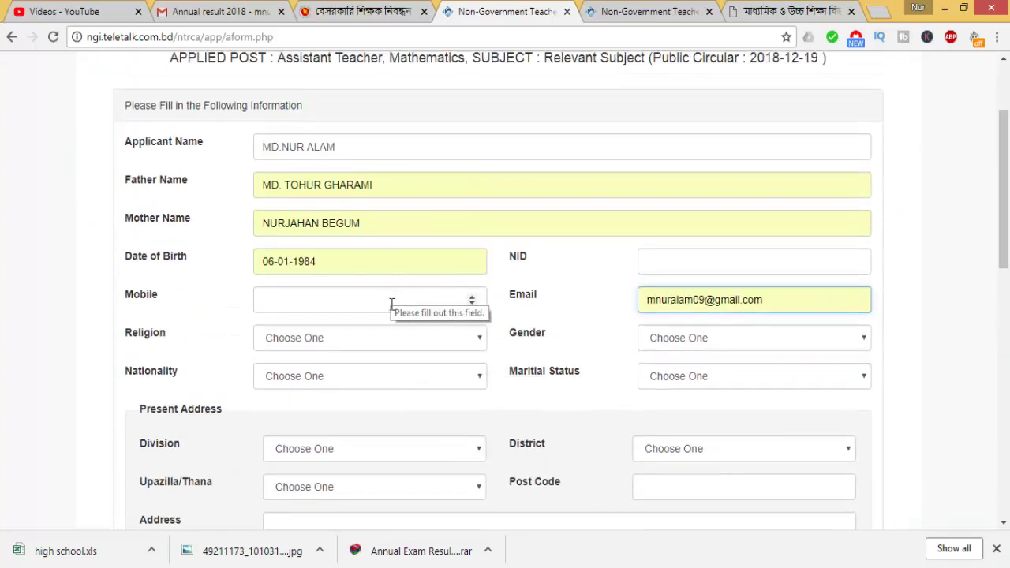
scroll(392, 300, down, 3)
scroll(390, 314, down, 5)
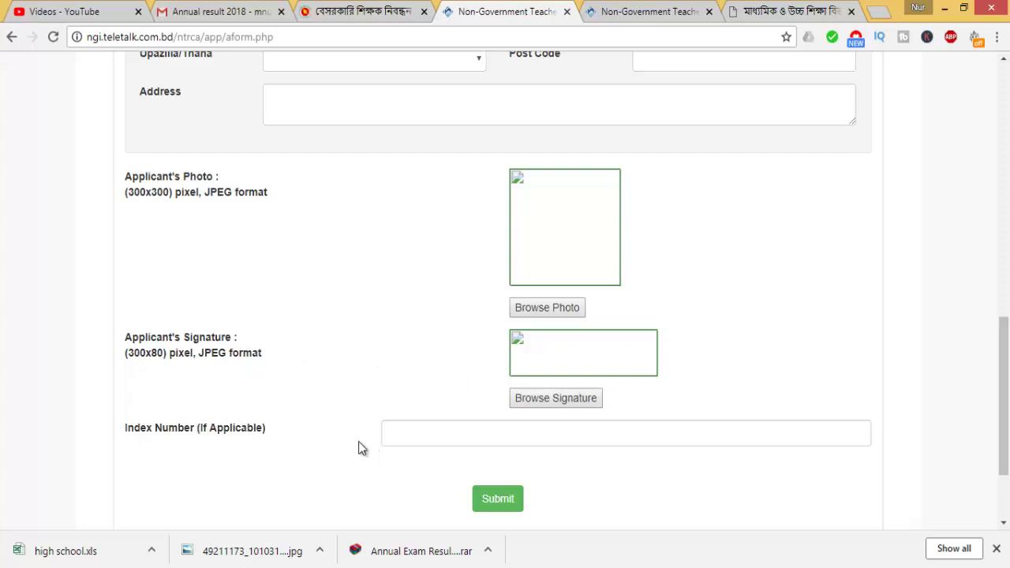
click(429, 435)
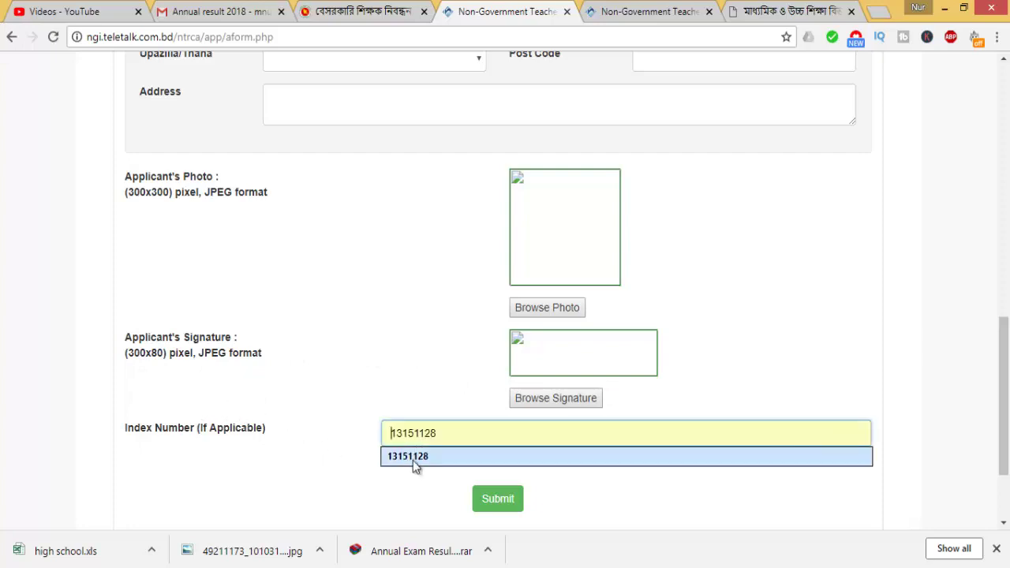
click(413, 459)
click(407, 370)
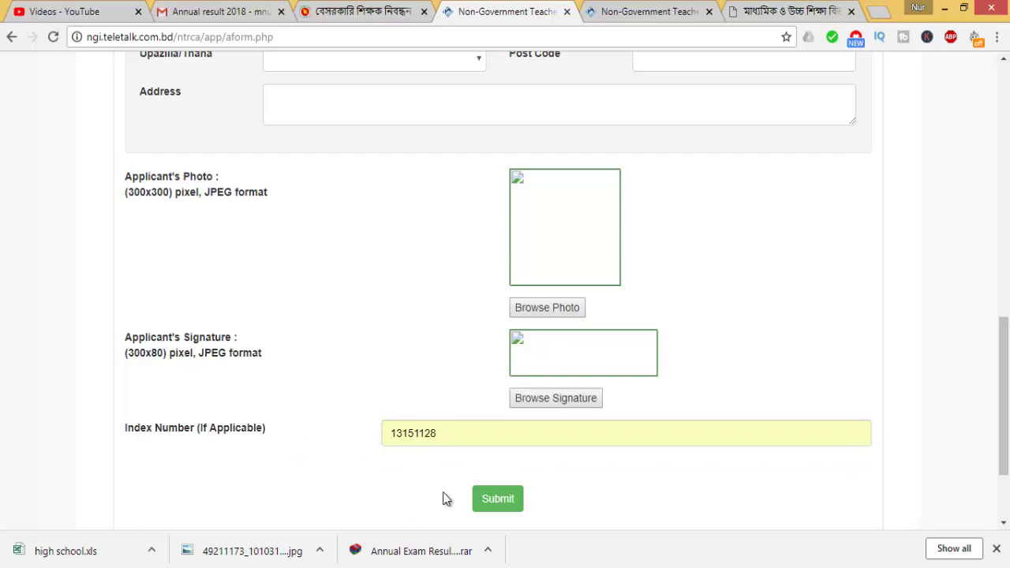
Step: Review the applicant details entered in the application form and return to the vacant posts list for the CHAPAI NAWABGANJ district
scroll(407, 400, up, 5)
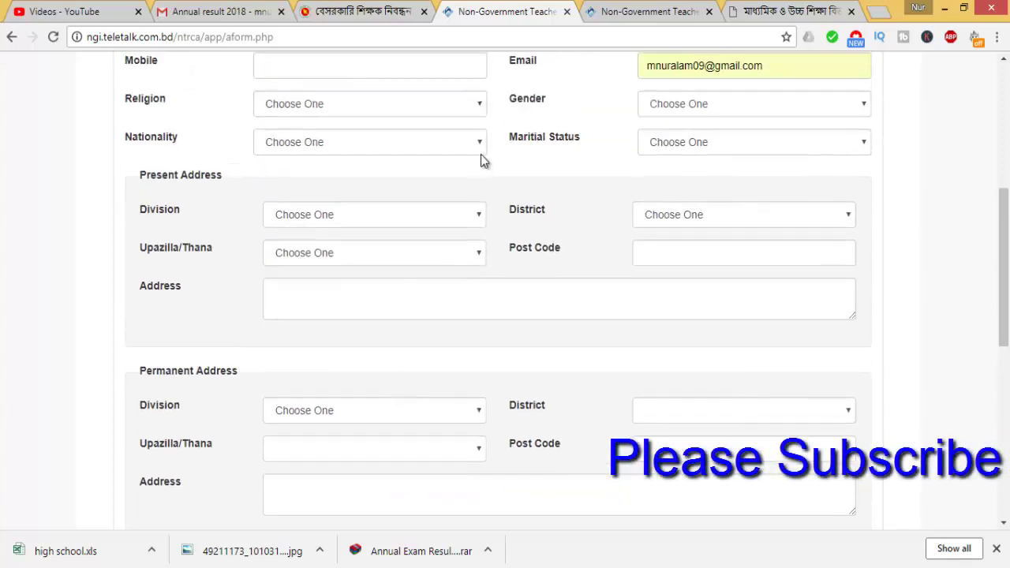
scroll(483, 190, up, 3)
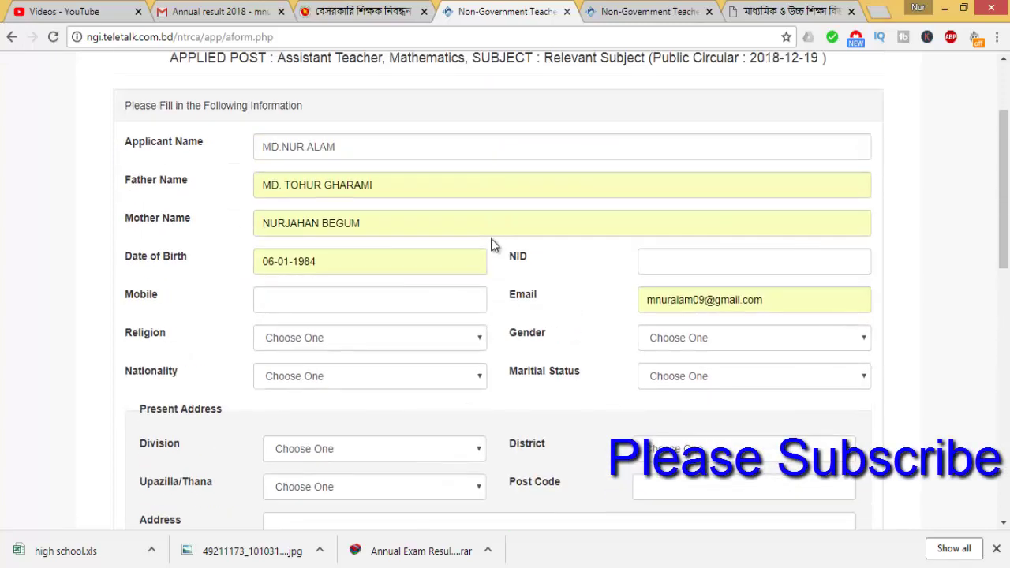
click(652, 11)
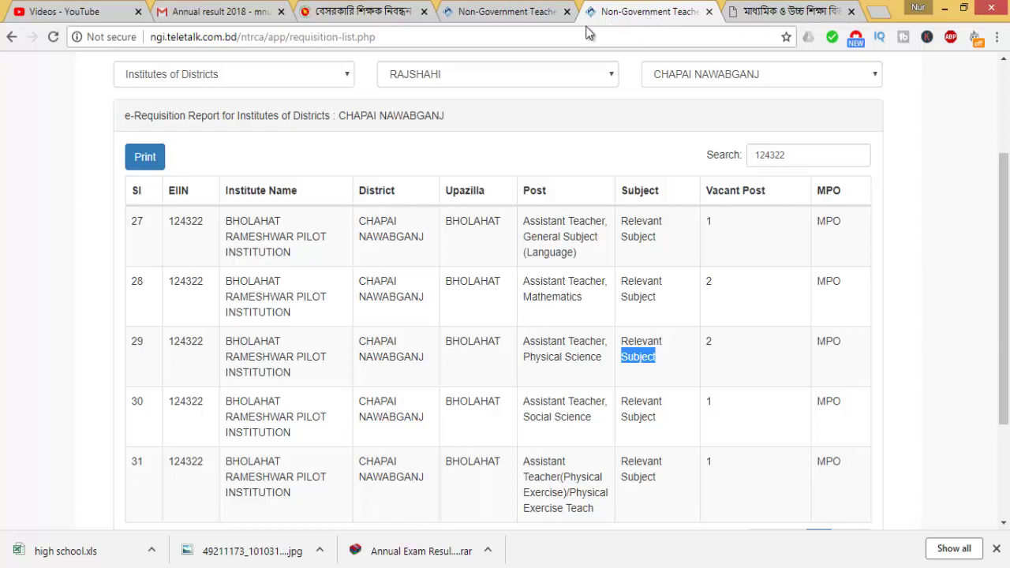
click(55, 10)
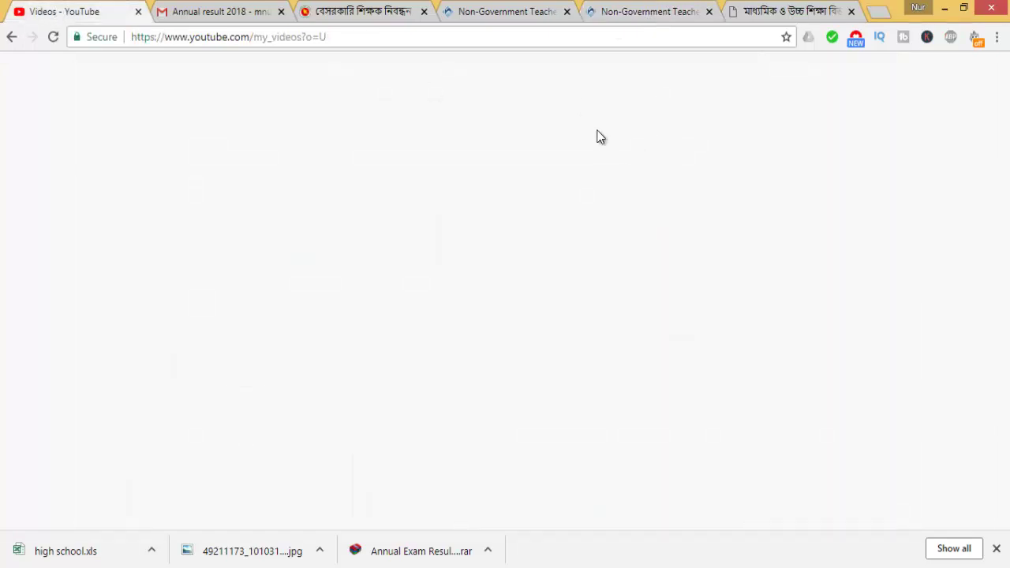
click(639, 12)
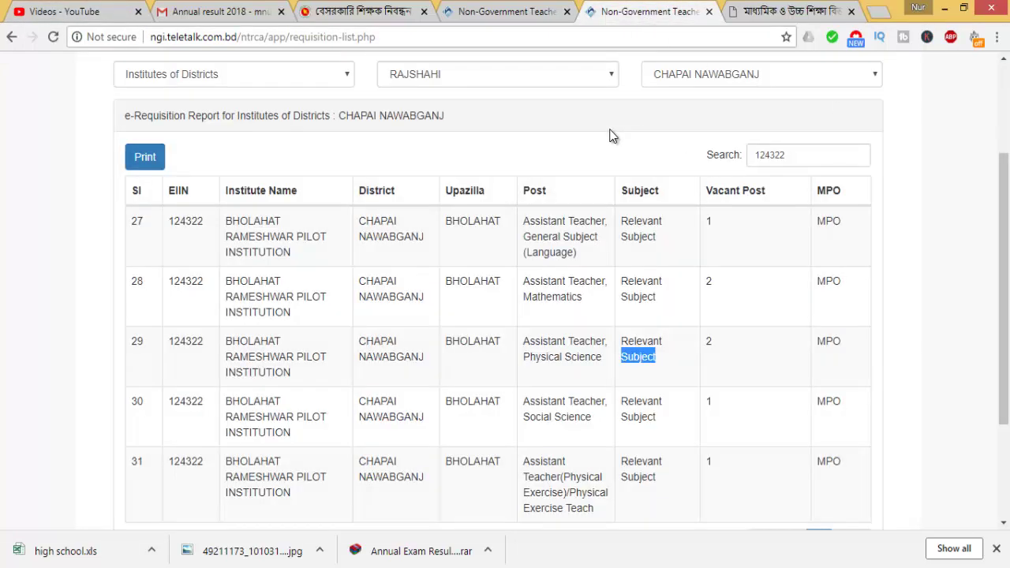
scroll(610, 136, up, 1)
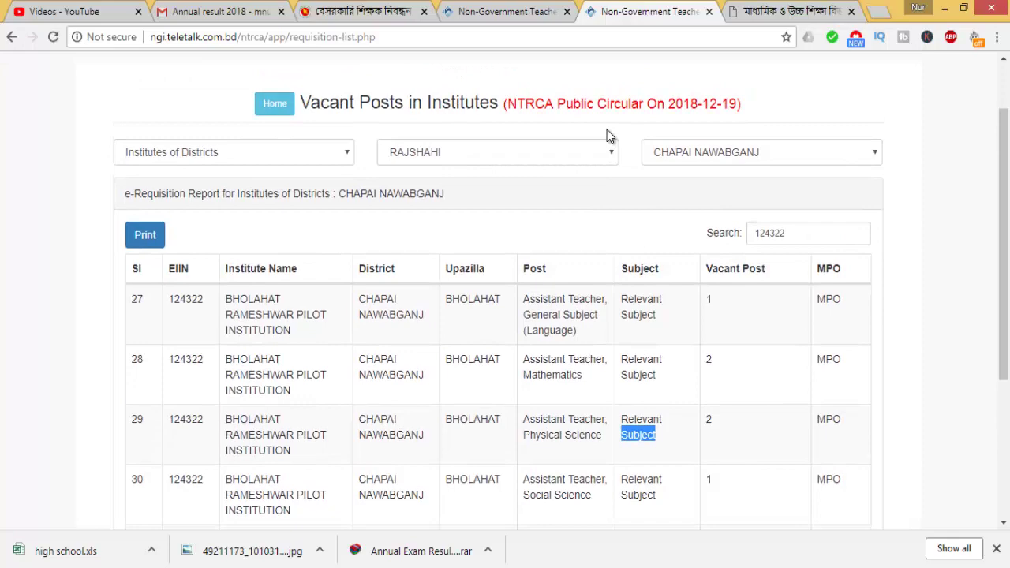